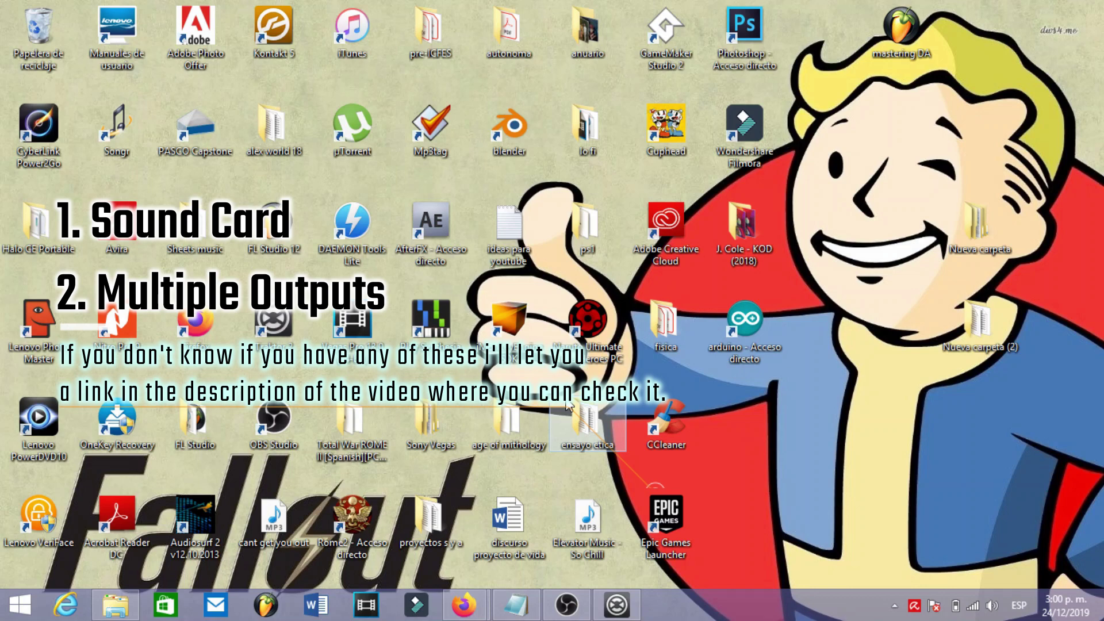
Switch to Traktor and review the available audio devices in the Audio Setup preferences, keeping Altavoces (MixTrack Pro II)
{"action": "left_click", "coordinate": [617, 604]}
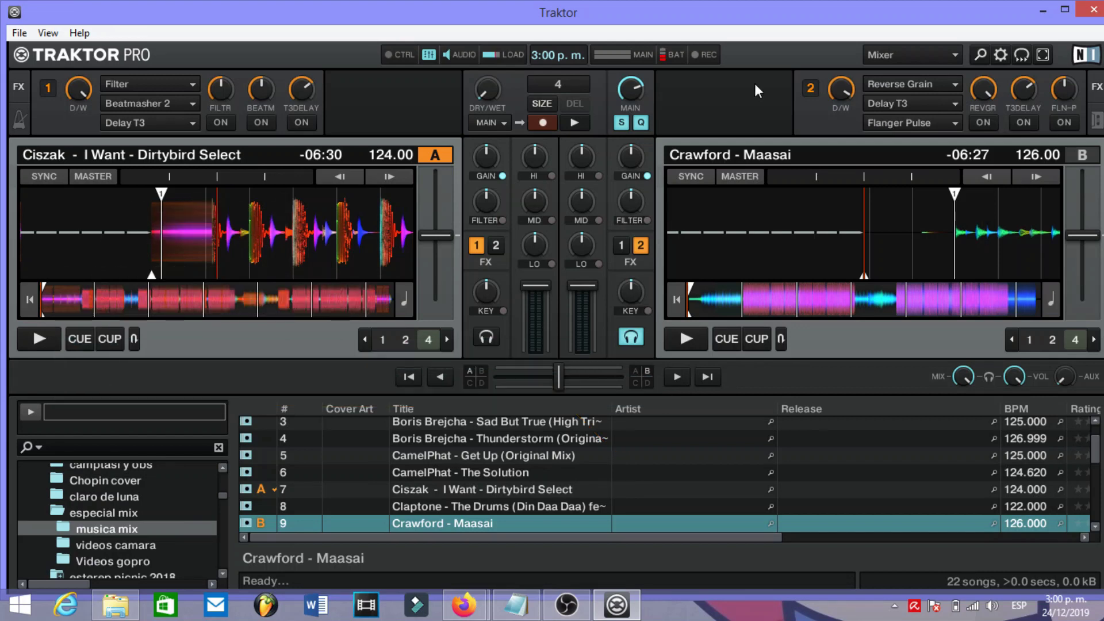
{"action": "left_click", "coordinate": [1000, 54]}
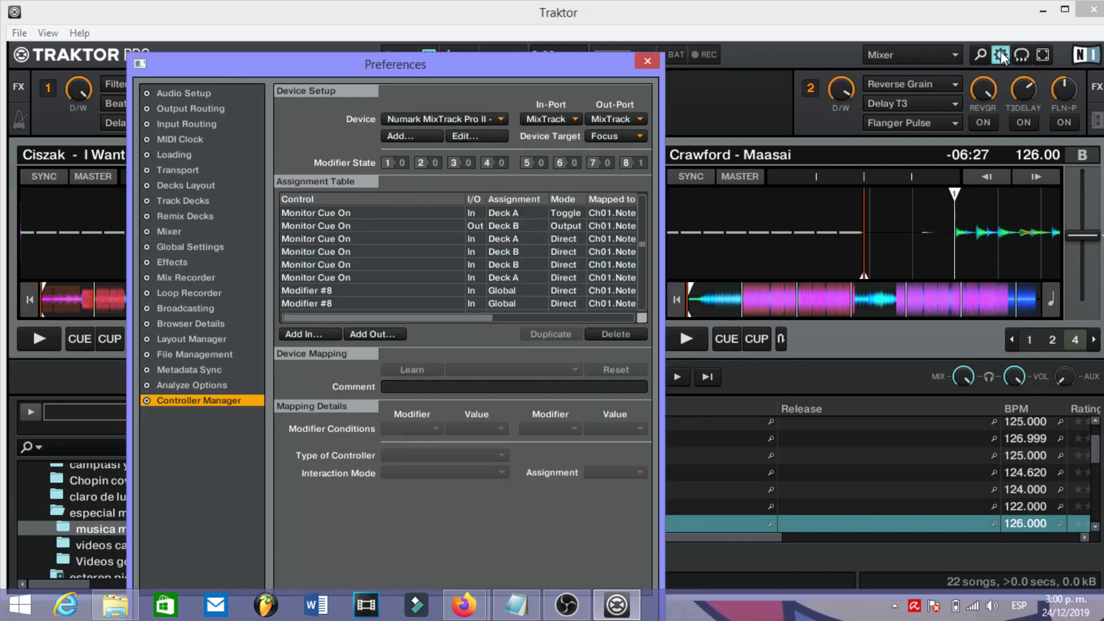
{"action": "left_click", "coordinate": [199, 98]}
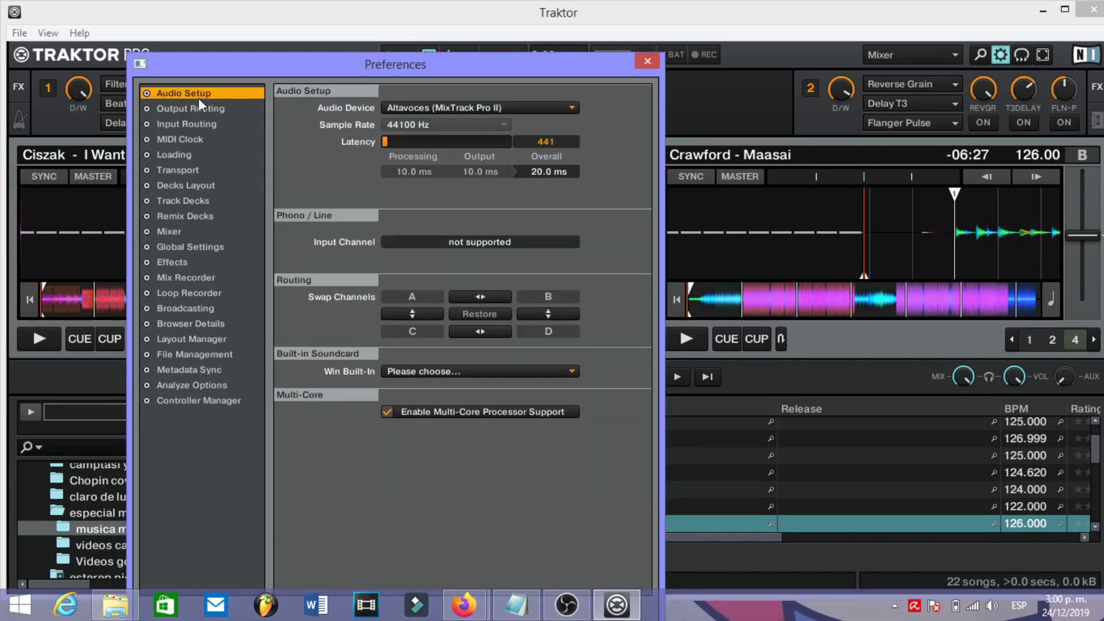
{"action": "left_click", "coordinate": [526, 108]}
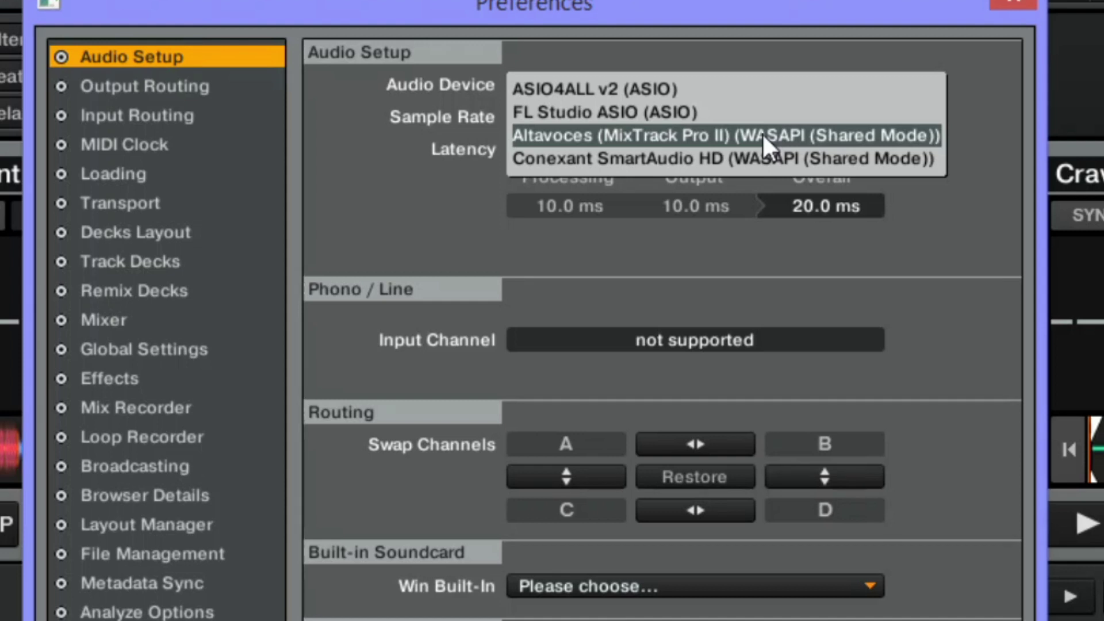
{"action": "left_click", "coordinate": [927, 257]}
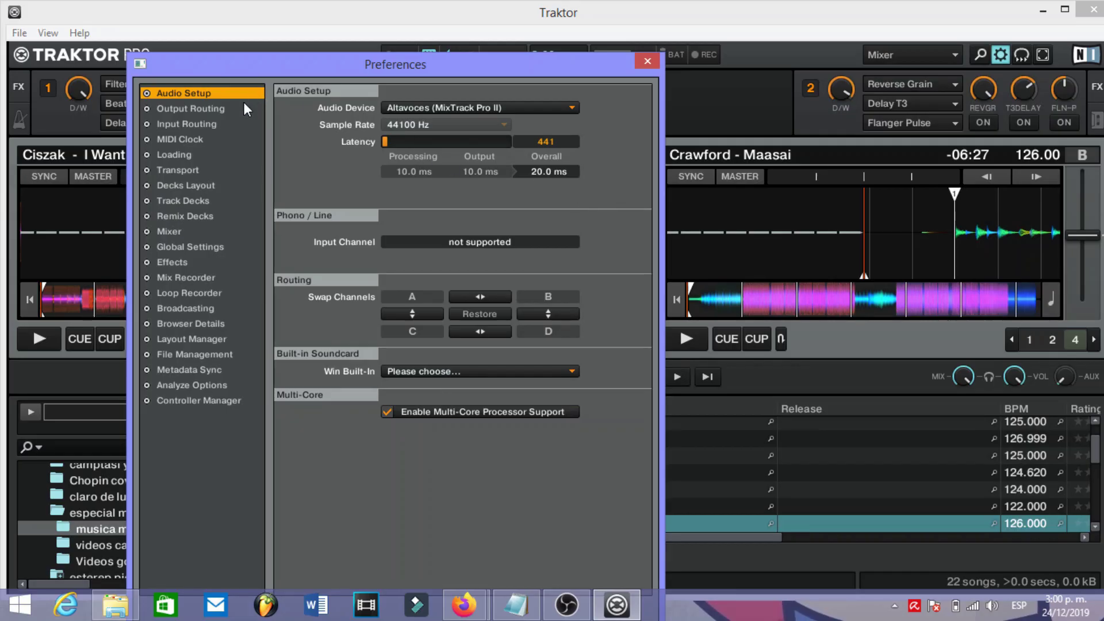
Examine the mixing mode and the monitor and master channel assignments in the Output Routing preferences
{"action": "left_click", "coordinate": [201, 109]}
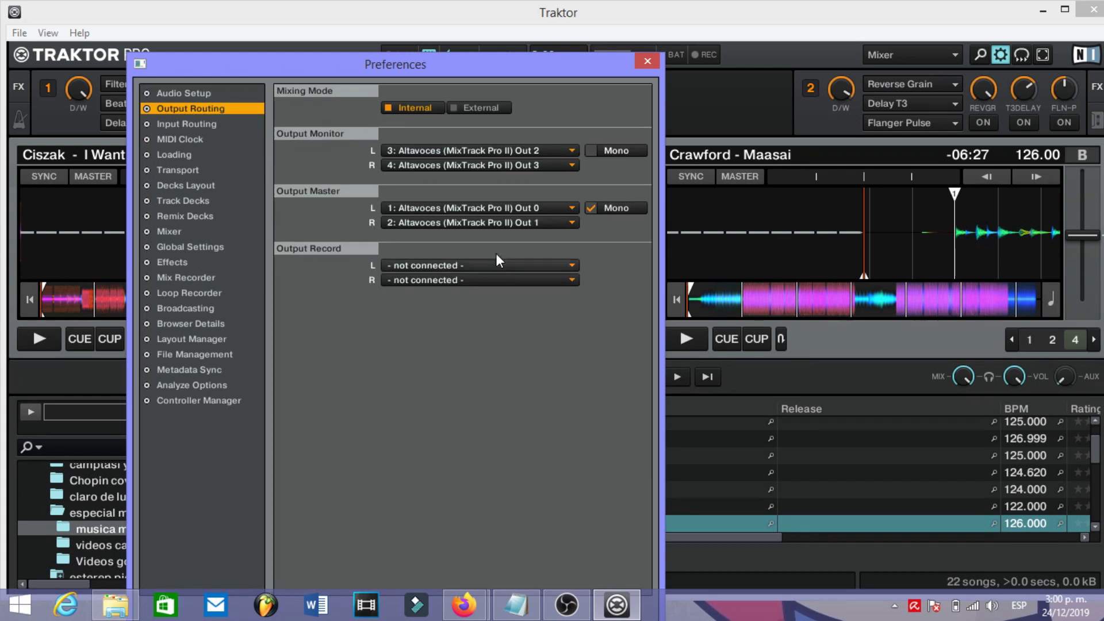
{"action": "left_click_drag", "start_coordinate": [516, 69], "coordinate": [603, 37]}
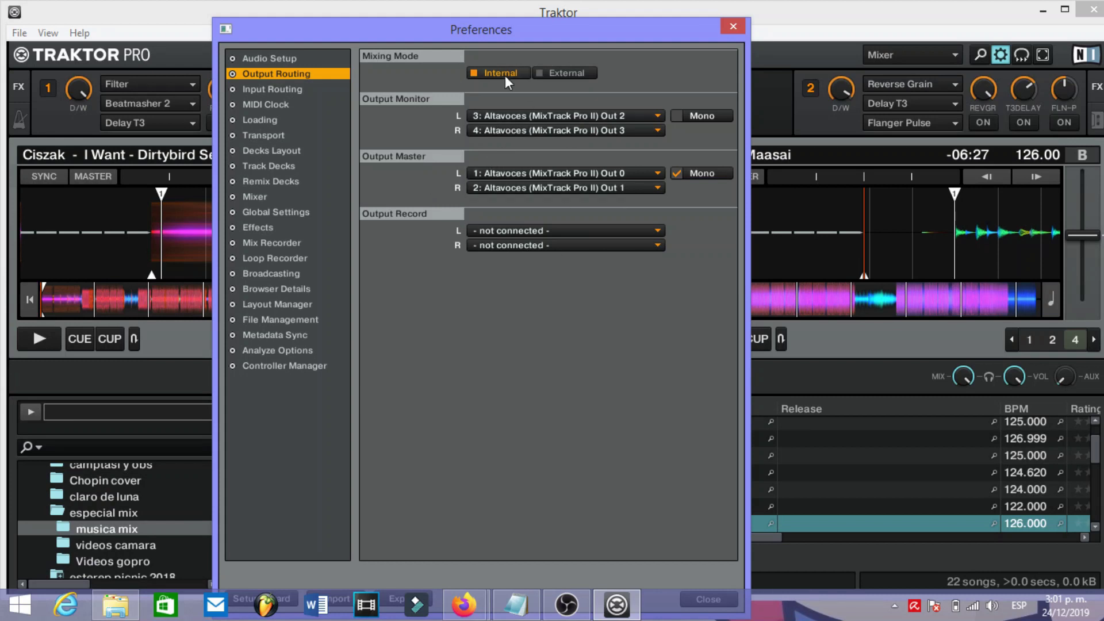
{"action": "left_click_drag", "start_coordinate": [516, 25], "coordinate": [551, 16]}
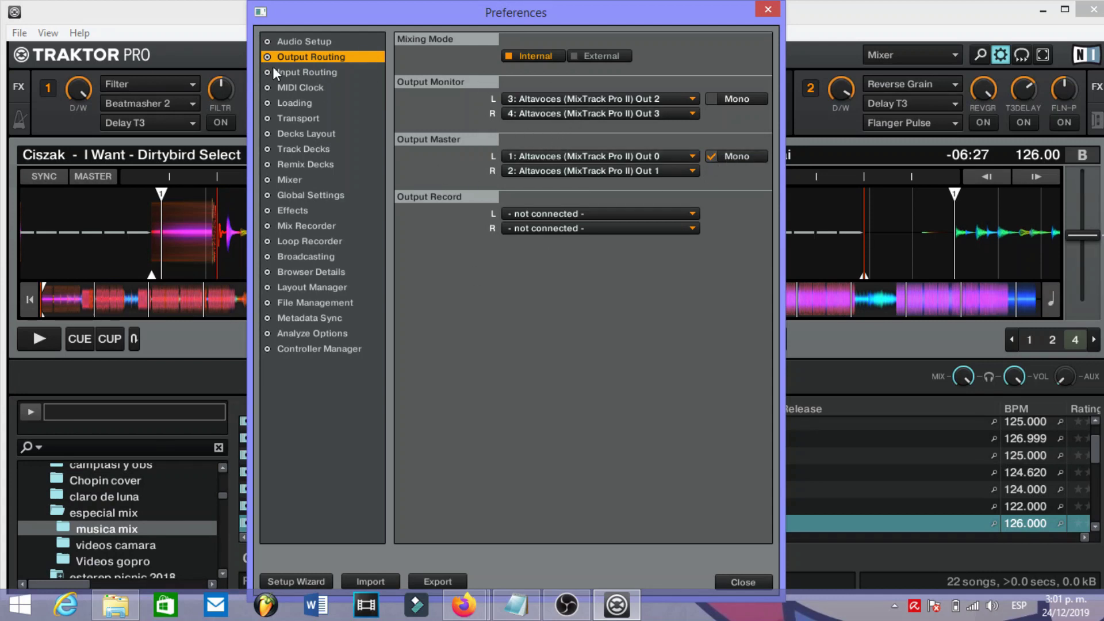
Add a mixer Monitor Cue On input in the Controller Manager and have it learn the controller's deck A cue button, Ch01.Note.D#5
{"action": "left_click", "coordinate": [331, 350]}
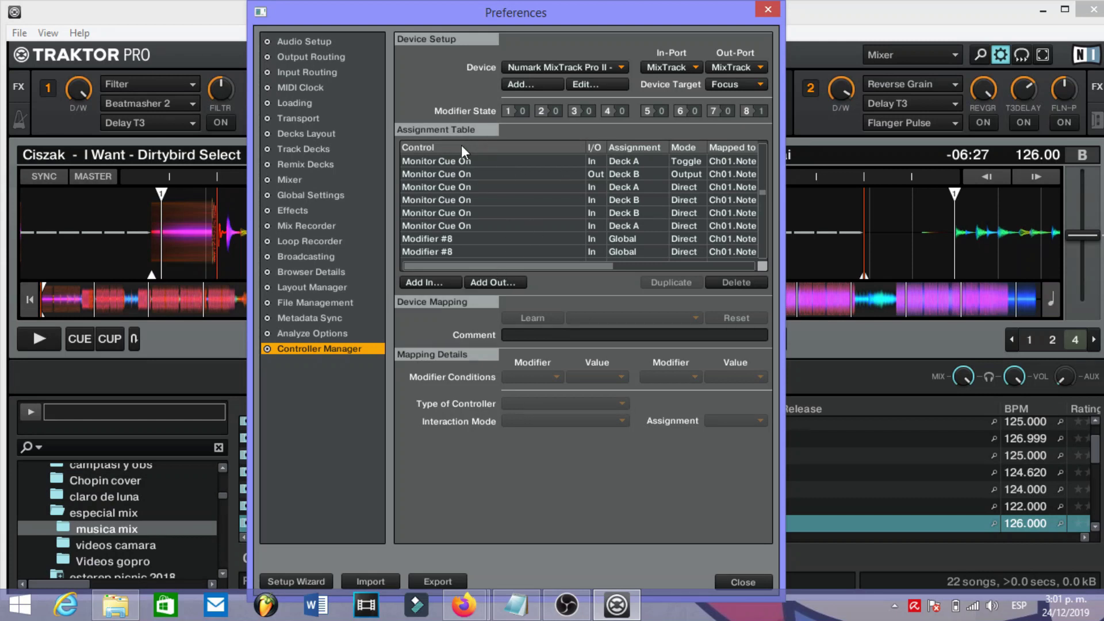
{"action": "scroll", "coordinate": [461, 149], "scroll_direction": "up", "scroll_amount": 3}
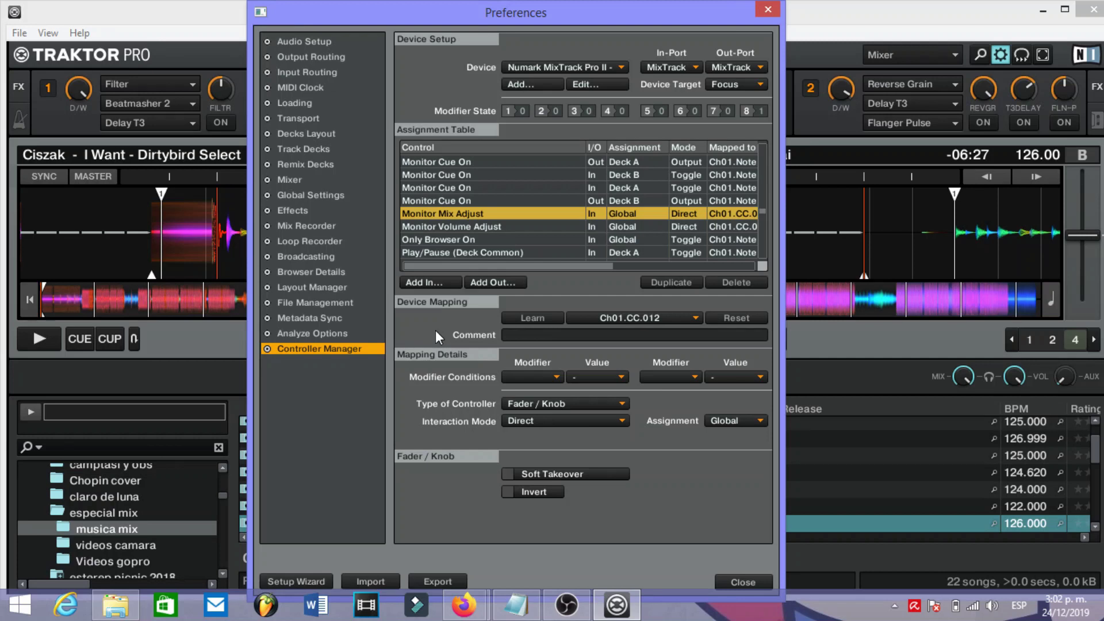
{"action": "left_click", "coordinate": [422, 284]}
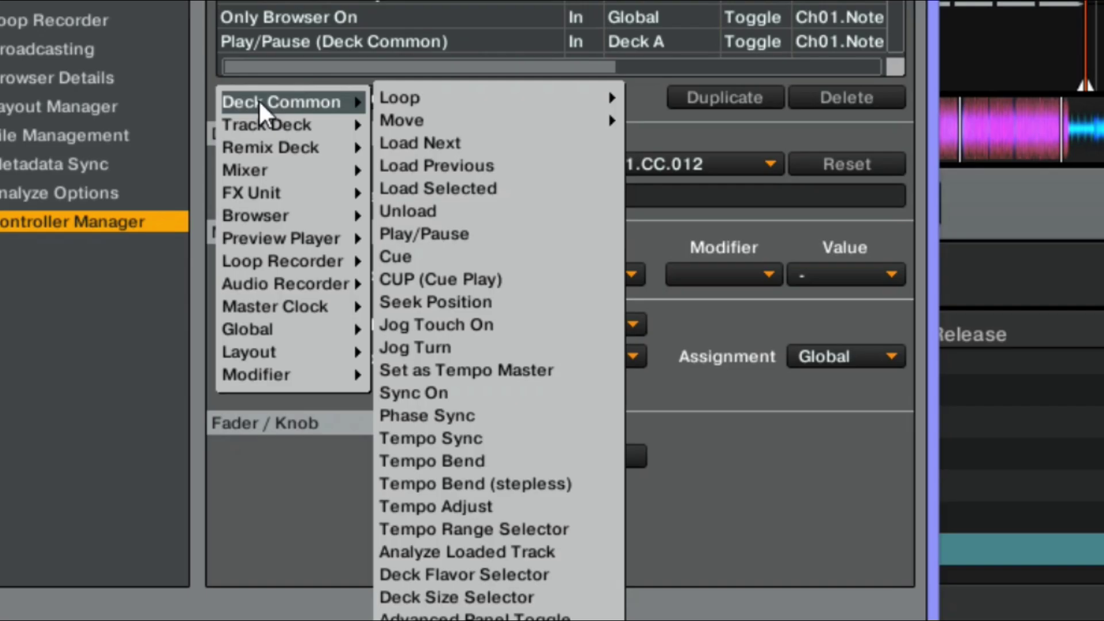
{"action": "mouse_move", "coordinate": [275, 172]}
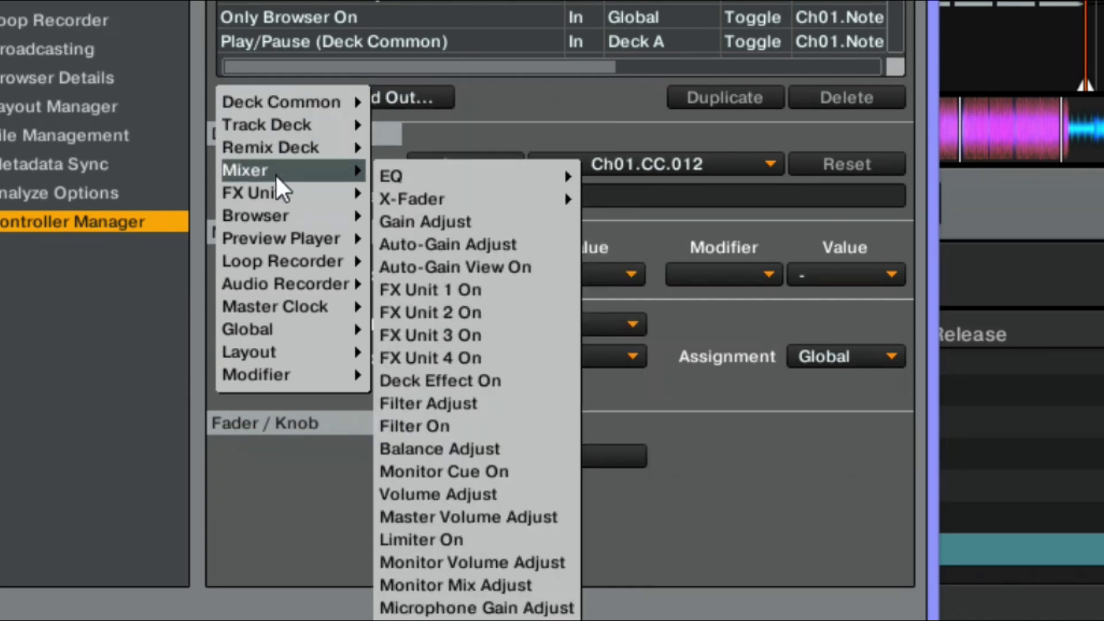
{"action": "mouse_move", "coordinate": [383, 176]}
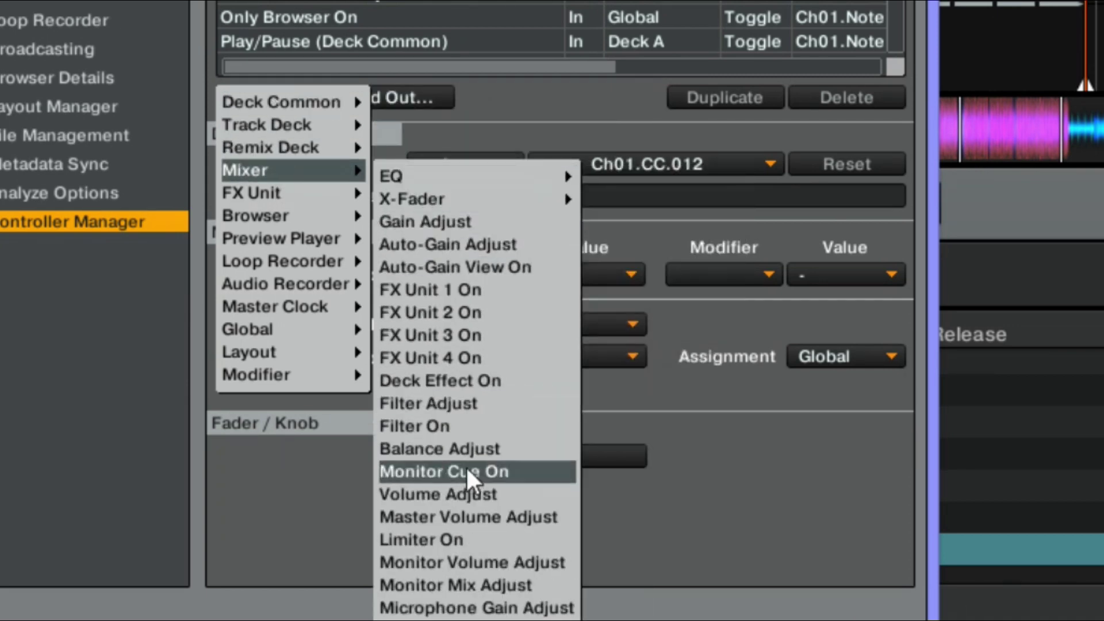
{"action": "left_click", "coordinate": [466, 471]}
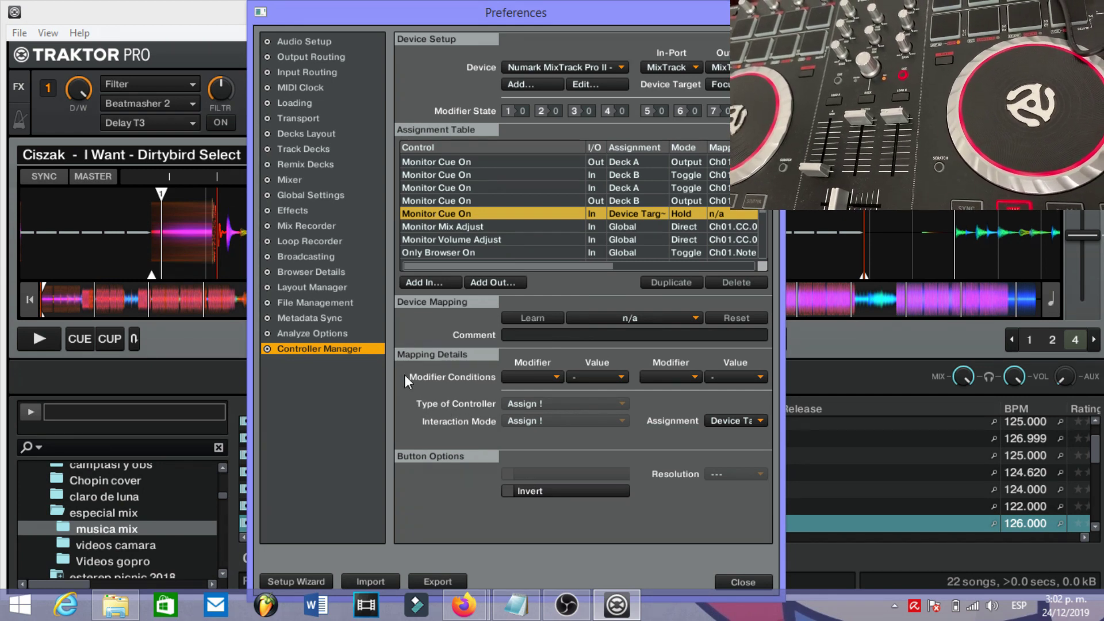
{"action": "left_click", "coordinate": [515, 319]}
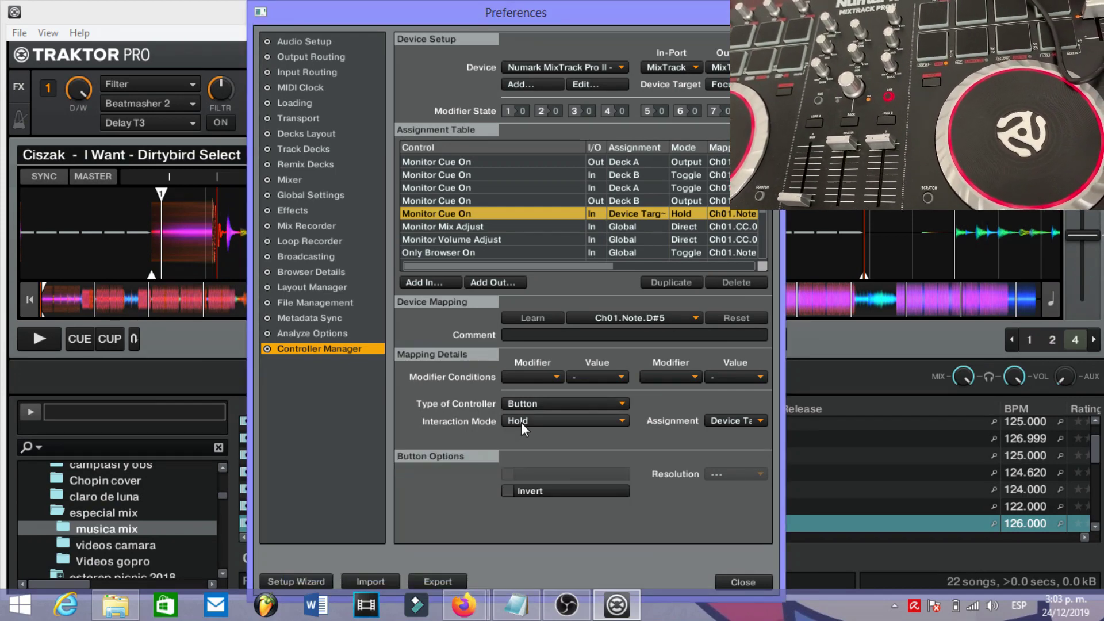
Set the new Monitor Cue On input to Direct interaction, Deck A assignment and value 1, and close the preferences
{"action": "left_click", "coordinate": [521, 422]}
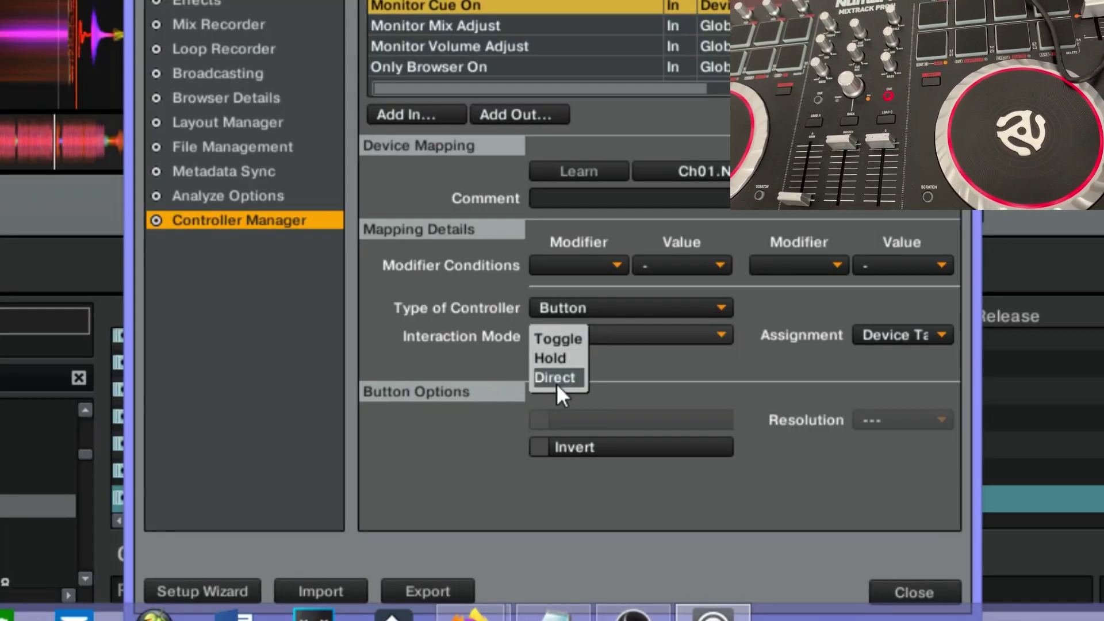
{"action": "left_click", "coordinate": [521, 454]}
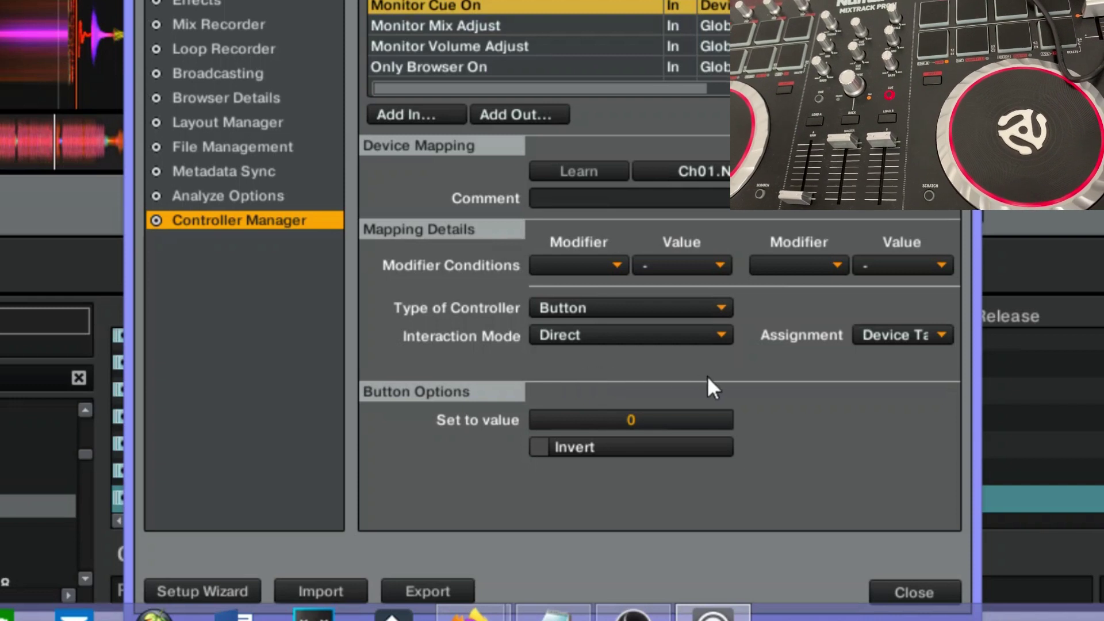
{"action": "left_click", "coordinate": [915, 336]}
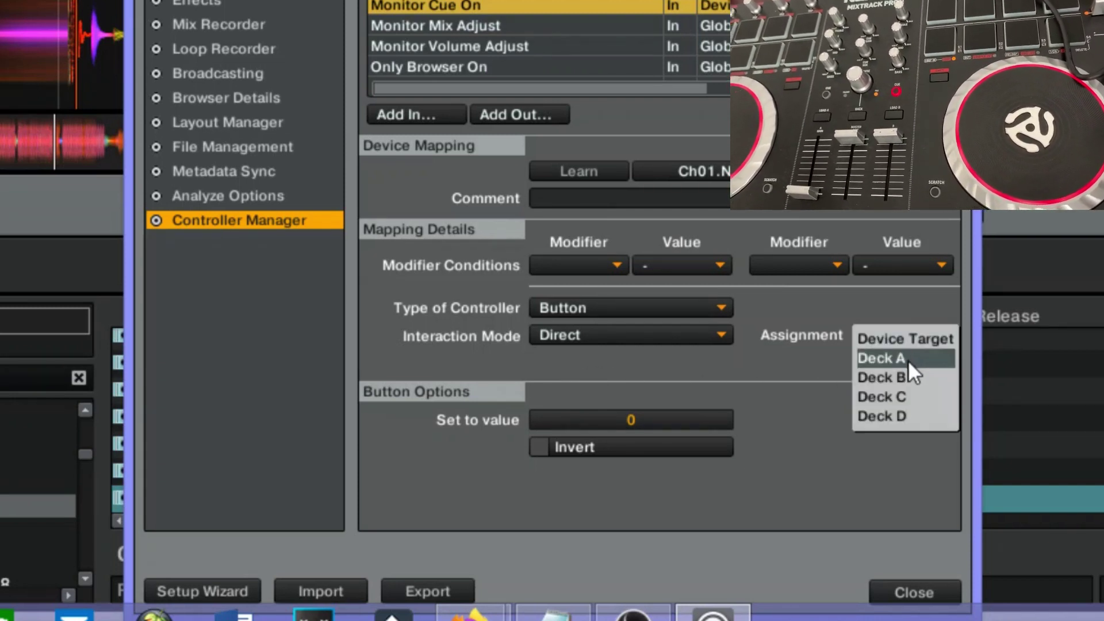
{"action": "left_click", "coordinate": [908, 360]}
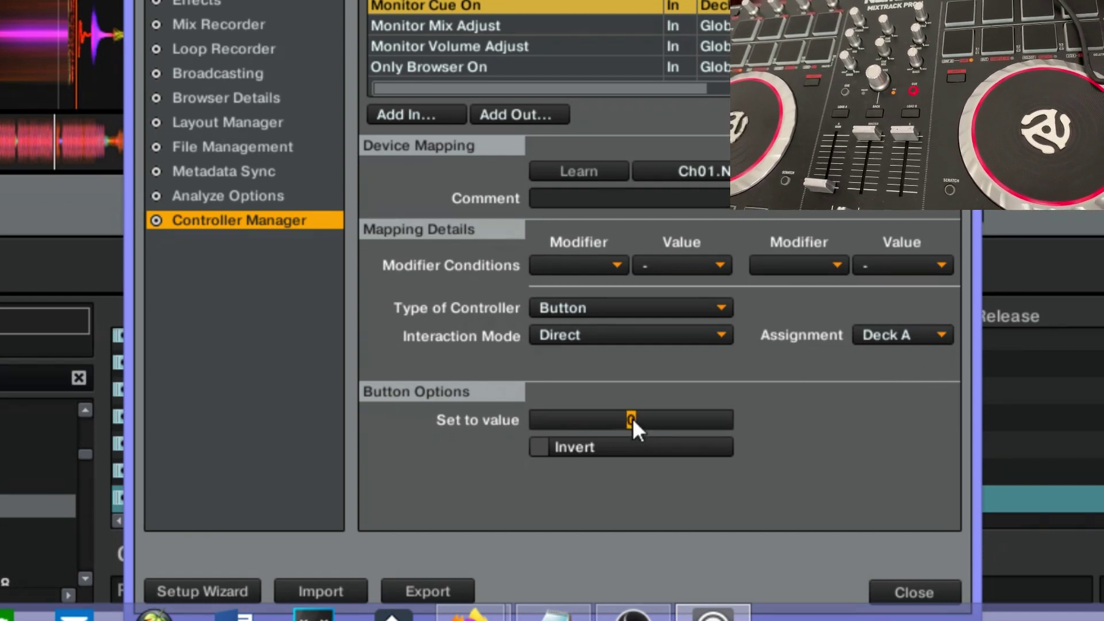
{"action": "type", "text": "1"}
{"action": "key", "text": "Return"}
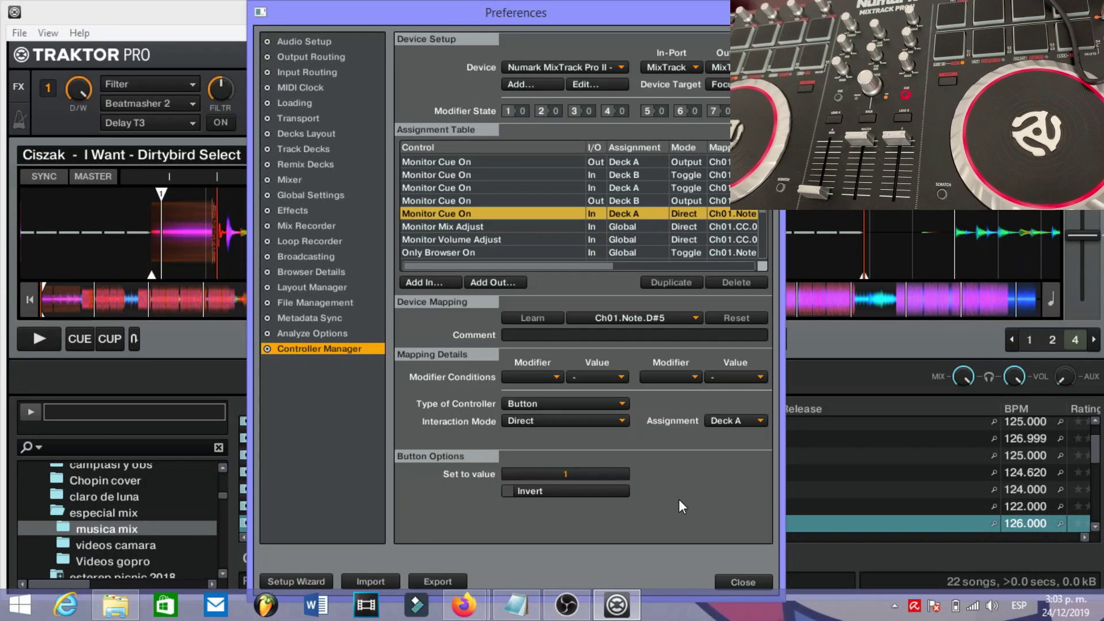
{"action": "left_click", "coordinate": [735, 581]}
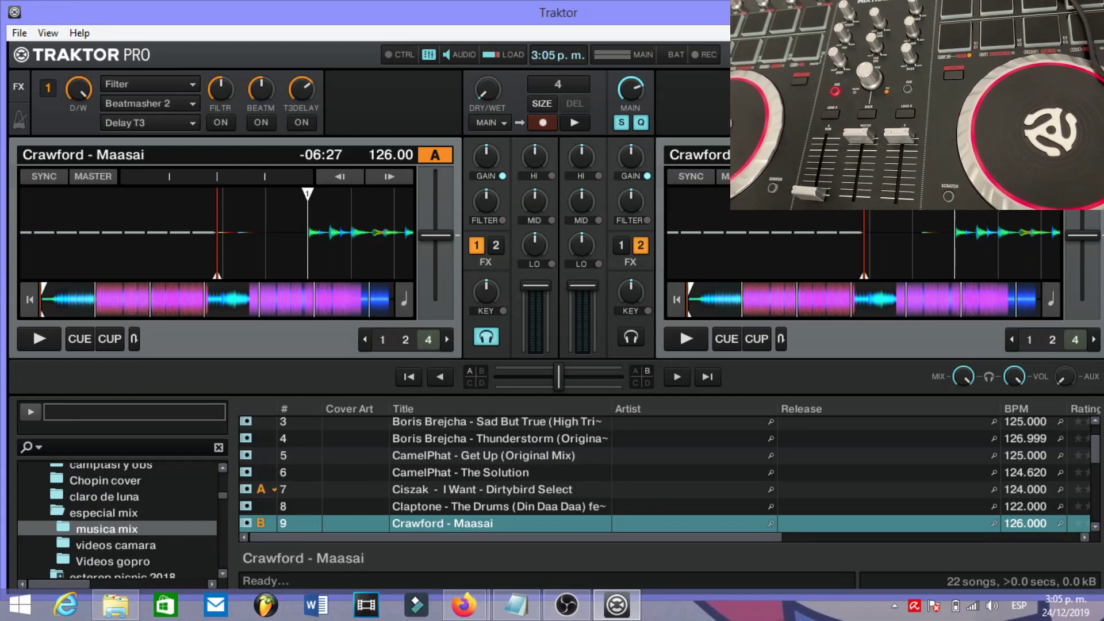
Add a second mixer Monitor Cue On input in the Controller Manager and have it learn the same cue button, Ch01.Note.D#5
{"action": "key", "text": "ctrl+comma"}
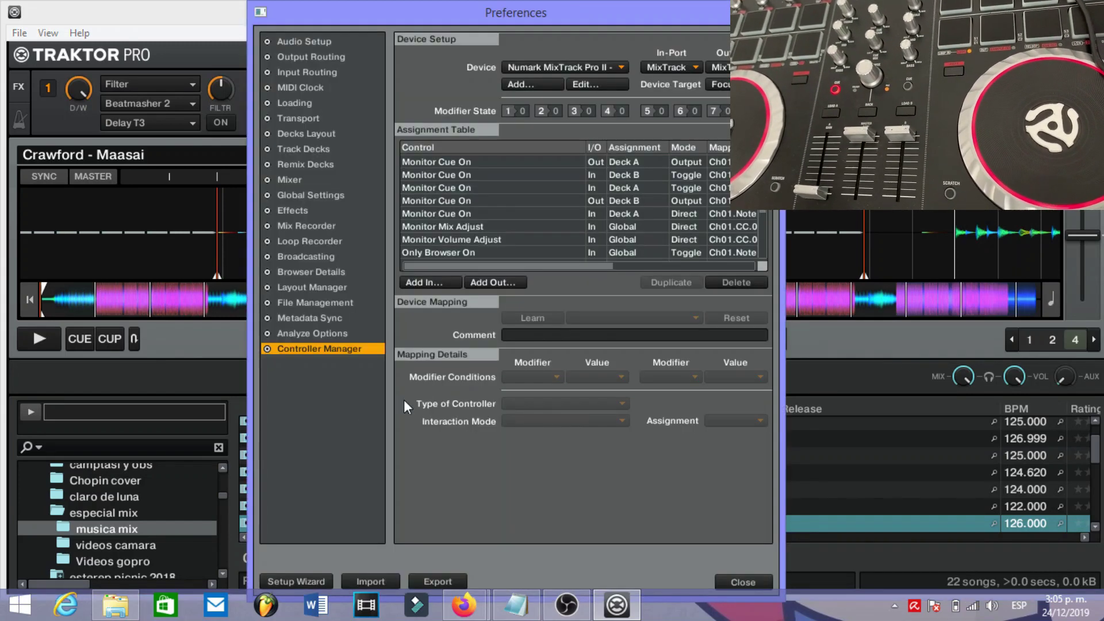
{"action": "left_click", "coordinate": [433, 282]}
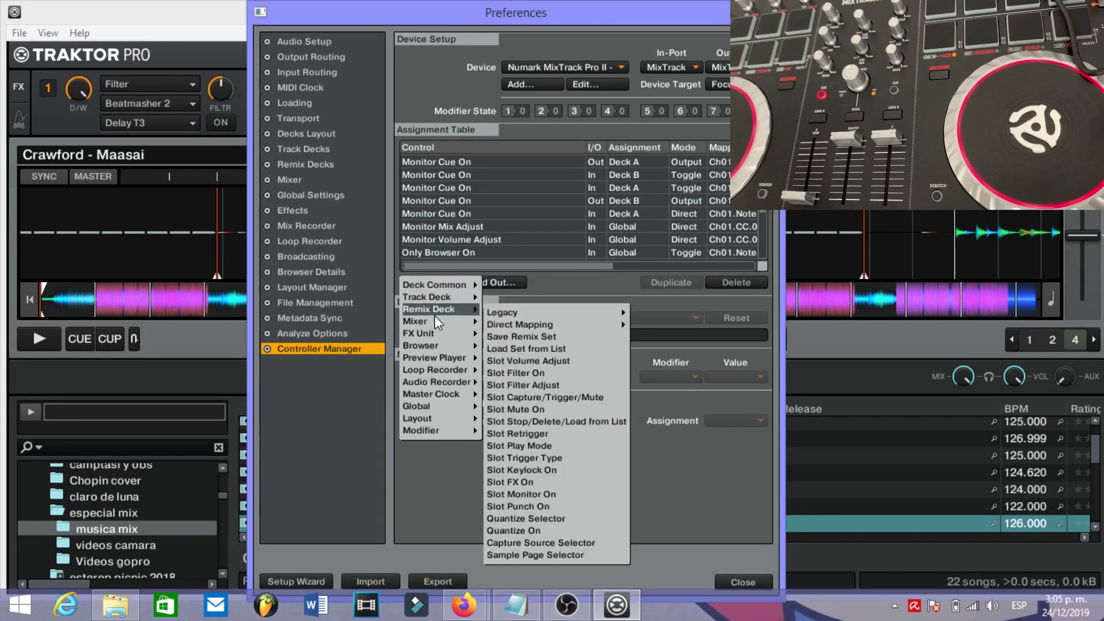
{"action": "mouse_move", "coordinate": [449, 346]}
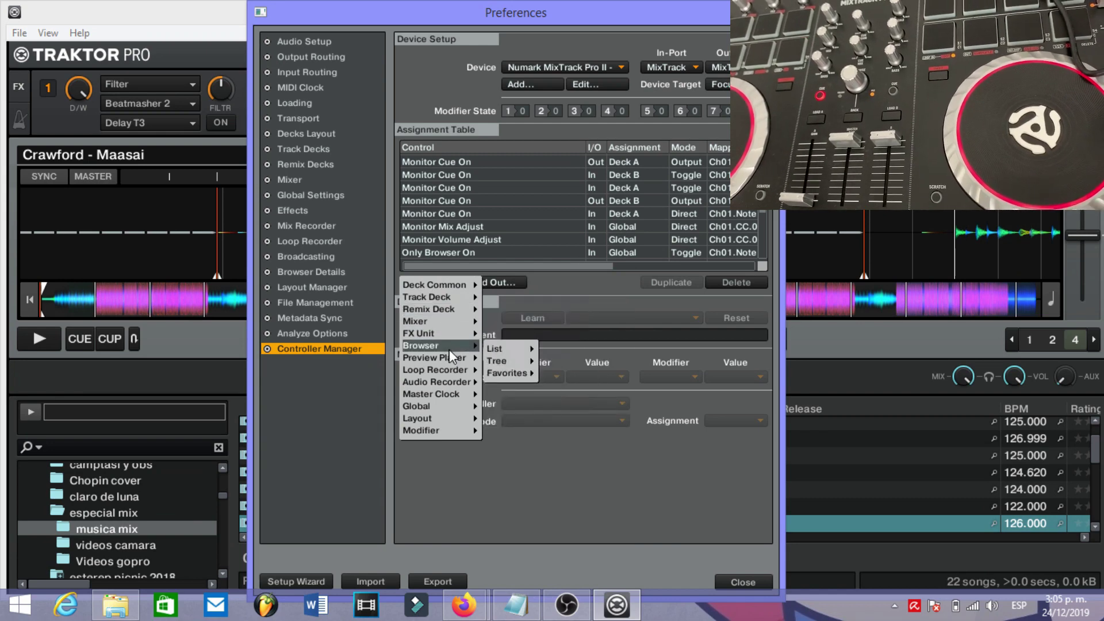
{"action": "mouse_move", "coordinate": [461, 323]}
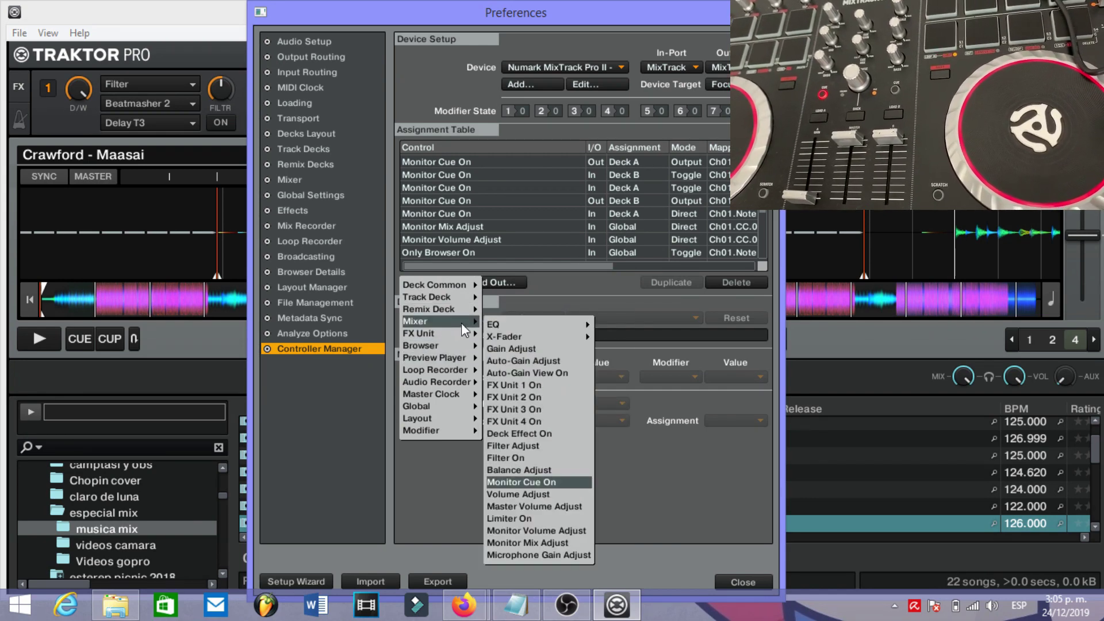
{"action": "left_click", "coordinate": [532, 480]}
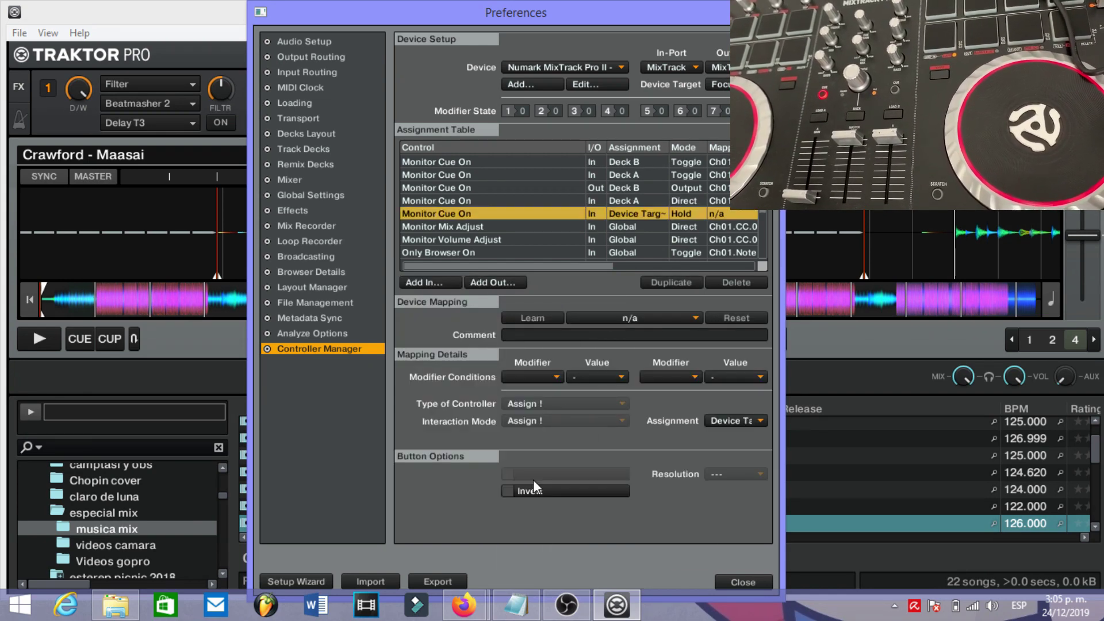
{"action": "left_click", "coordinate": [537, 319]}
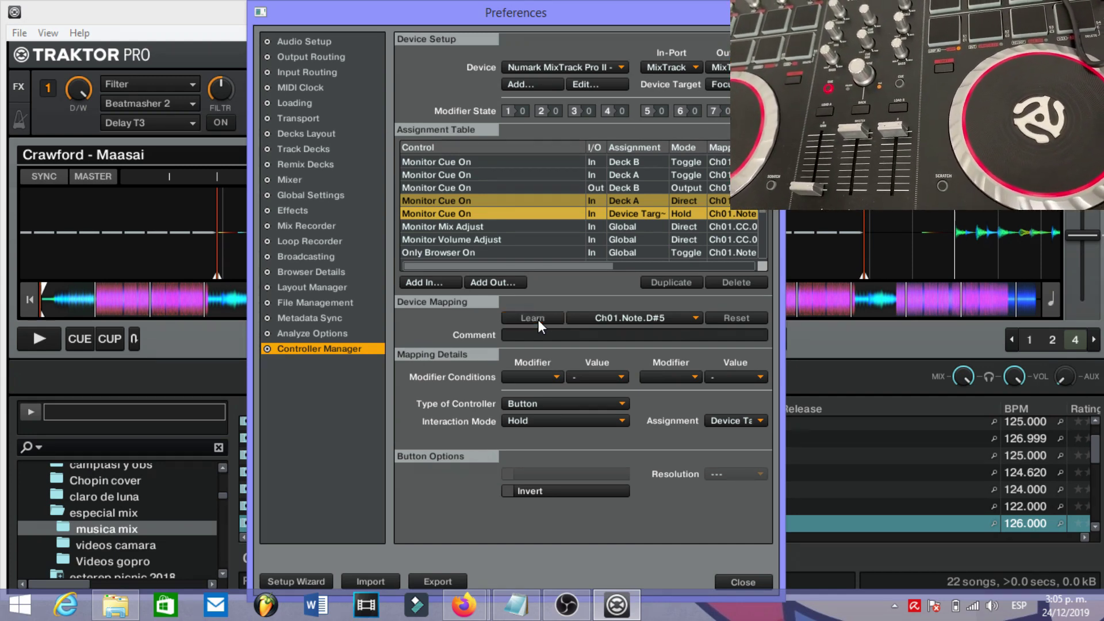
Set the second Monitor Cue On input to Direct interaction, Deck B assignment and value 0, and close the preferences
{"action": "left_click", "coordinate": [516, 420]}
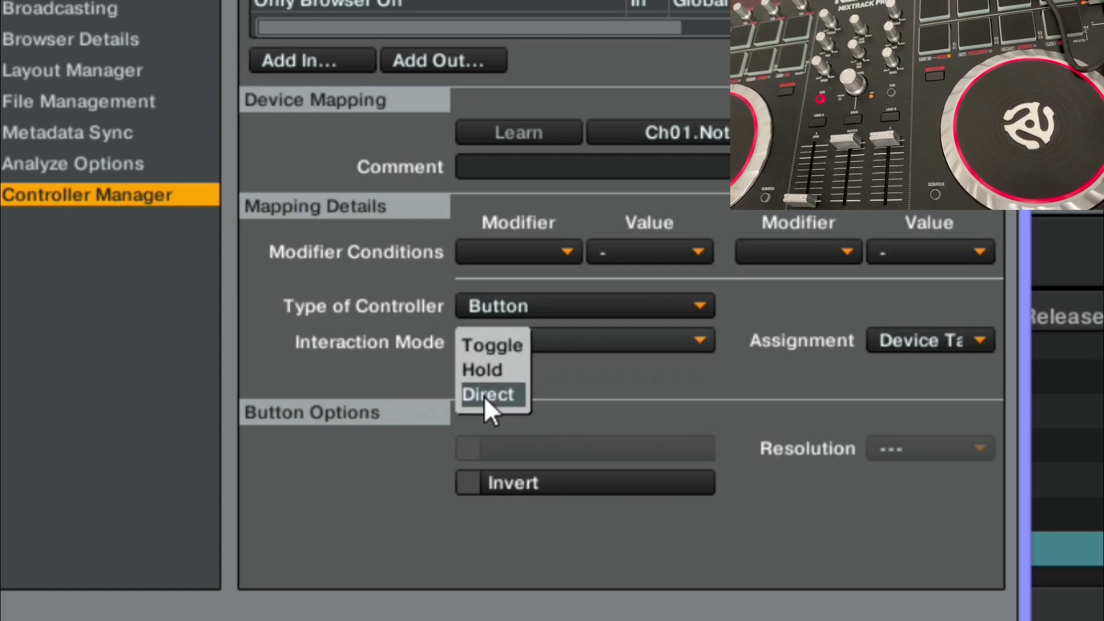
{"action": "left_click", "coordinate": [486, 395]}
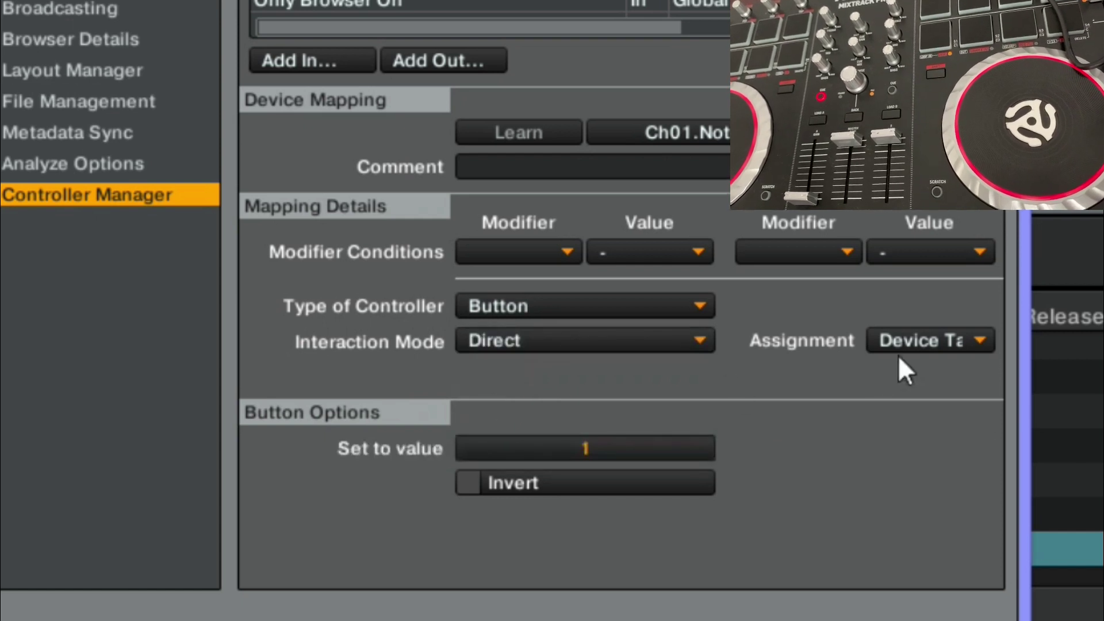
{"action": "left_click", "coordinate": [918, 345]}
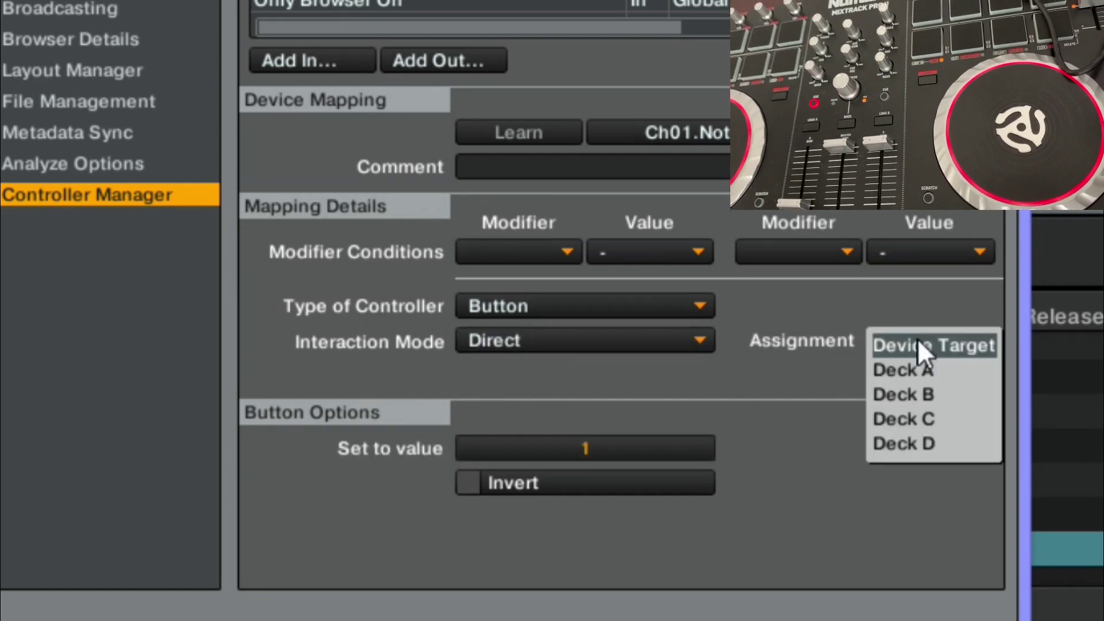
{"action": "left_click", "coordinate": [919, 395]}
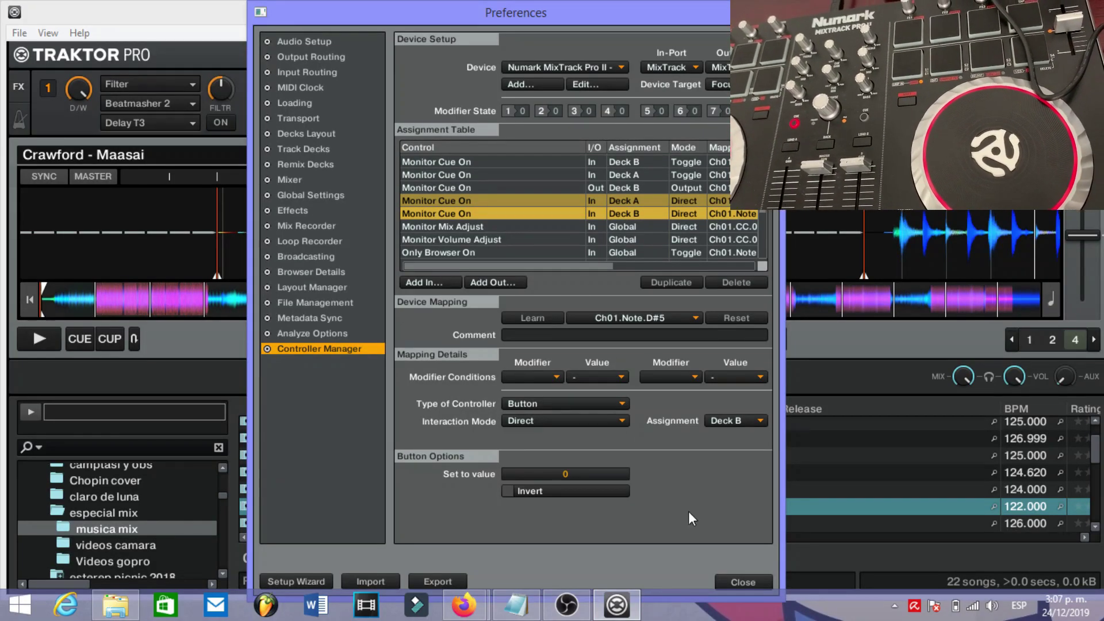
{"action": "left_click", "coordinate": [750, 582]}
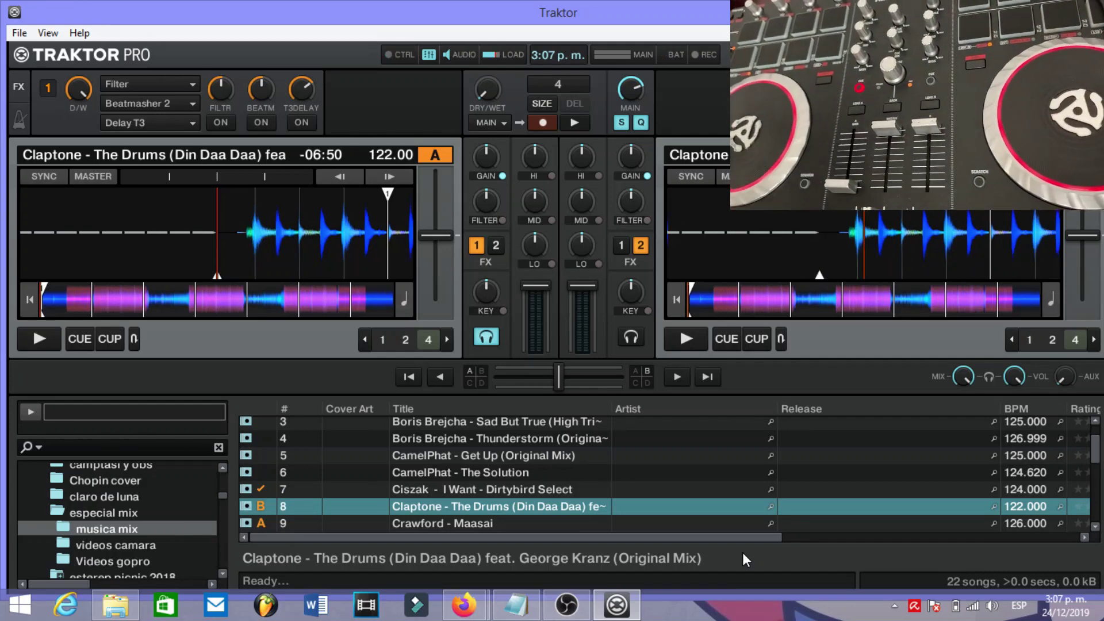
Add a mixer Monitor Cue On input in the Controller Manager and have it learn the controller button Ch01.Note.E3
{"action": "key", "text": "ctrl+comma"}
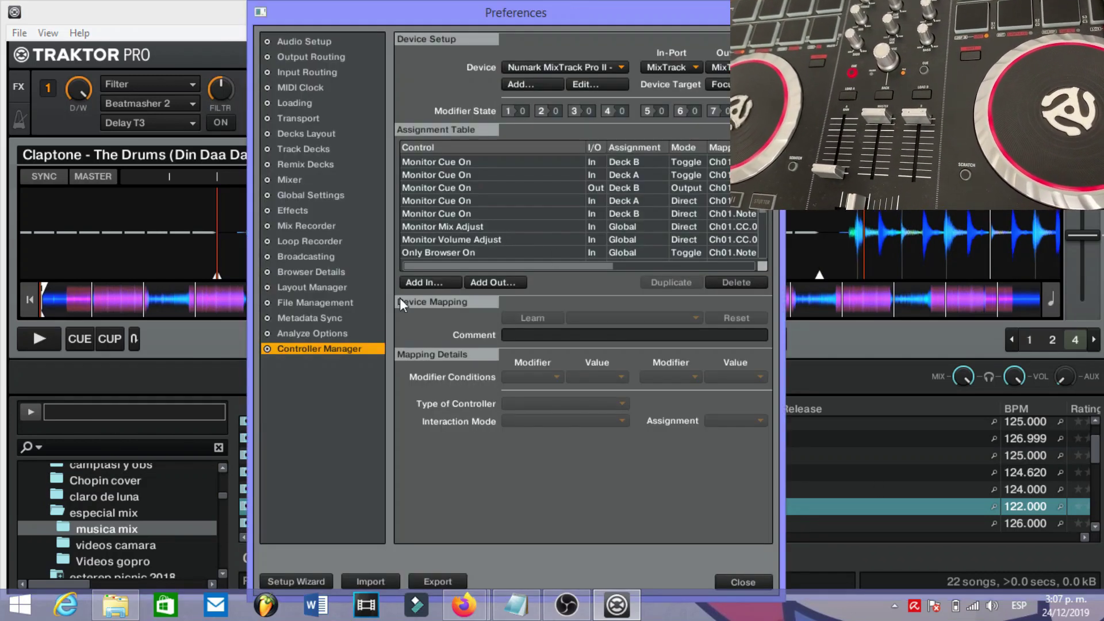
{"action": "left_click", "coordinate": [436, 282]}
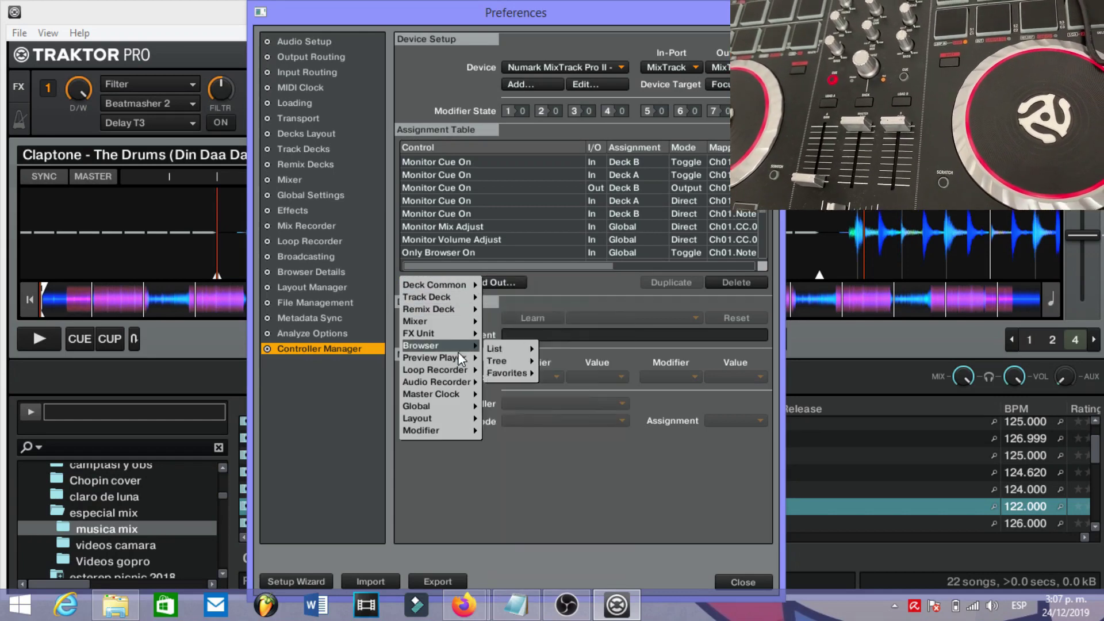
{"action": "mouse_move", "coordinate": [450, 297]}
{"action": "mouse_move", "coordinate": [465, 323]}
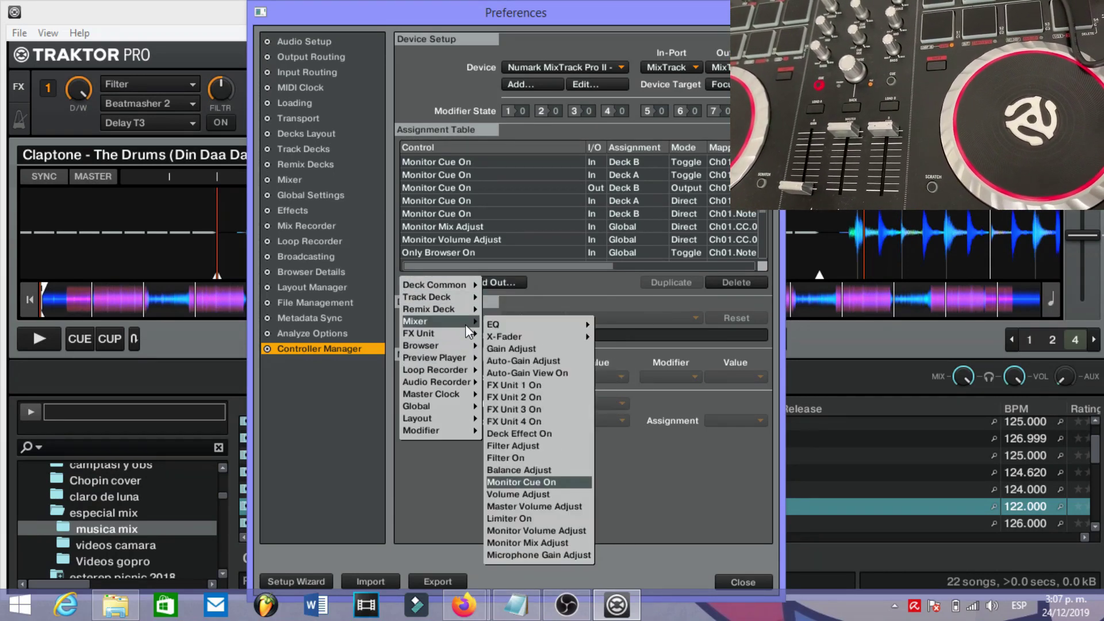
{"action": "left_click", "coordinate": [539, 483]}
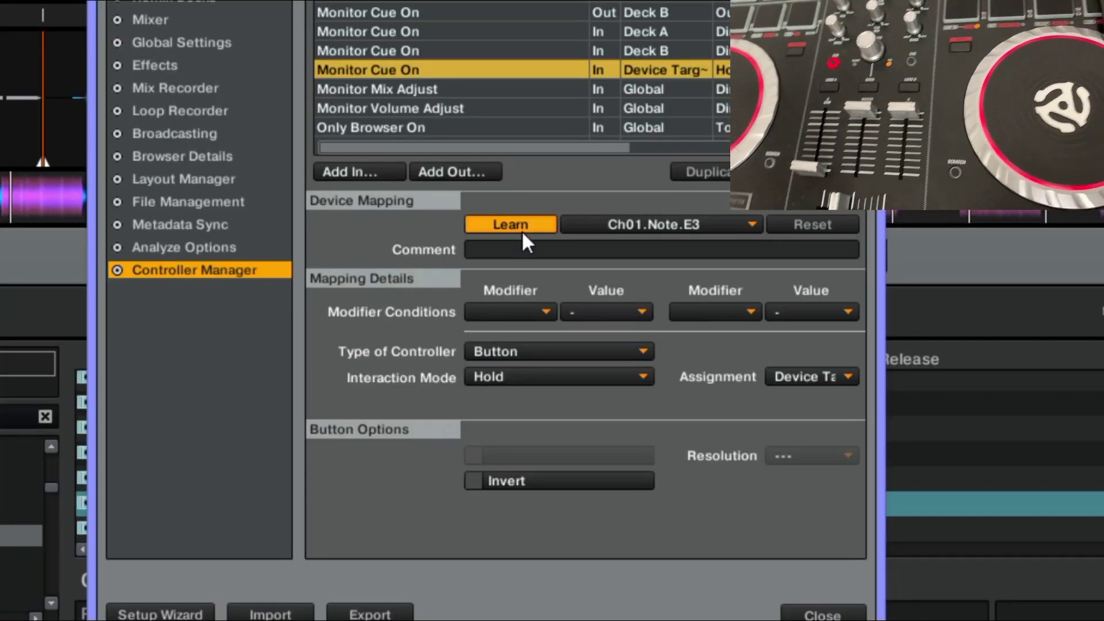
{"action": "left_click", "coordinate": [522, 222]}
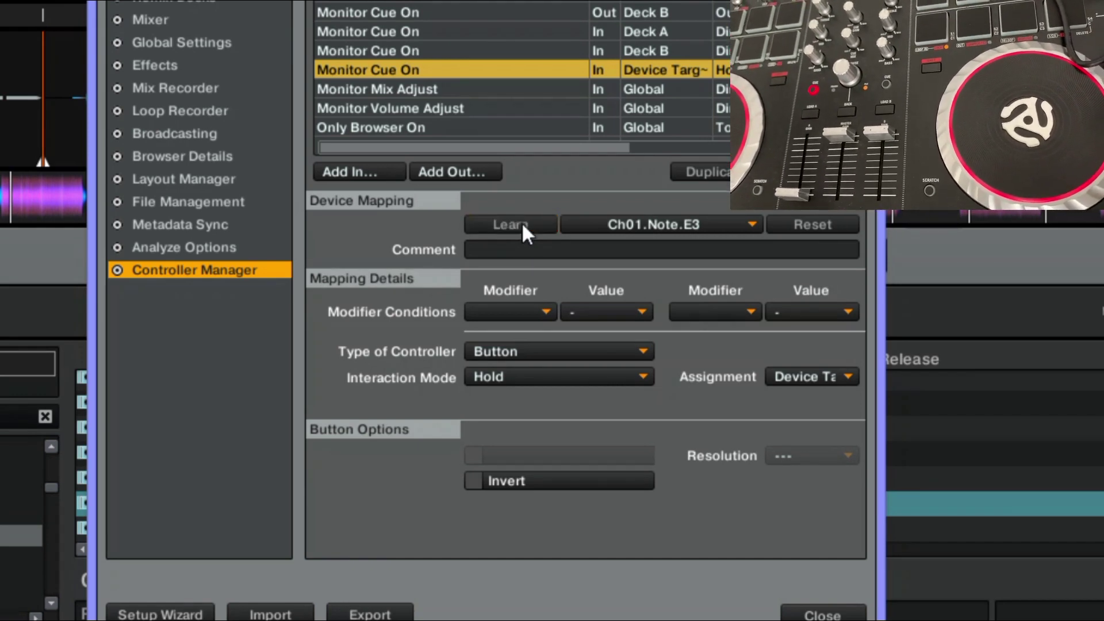
Set the new Ch01.Note.E3 Monitor Cue On input to Direct interaction, Deck B assignment and value 1
{"action": "left_click", "coordinate": [492, 380]}
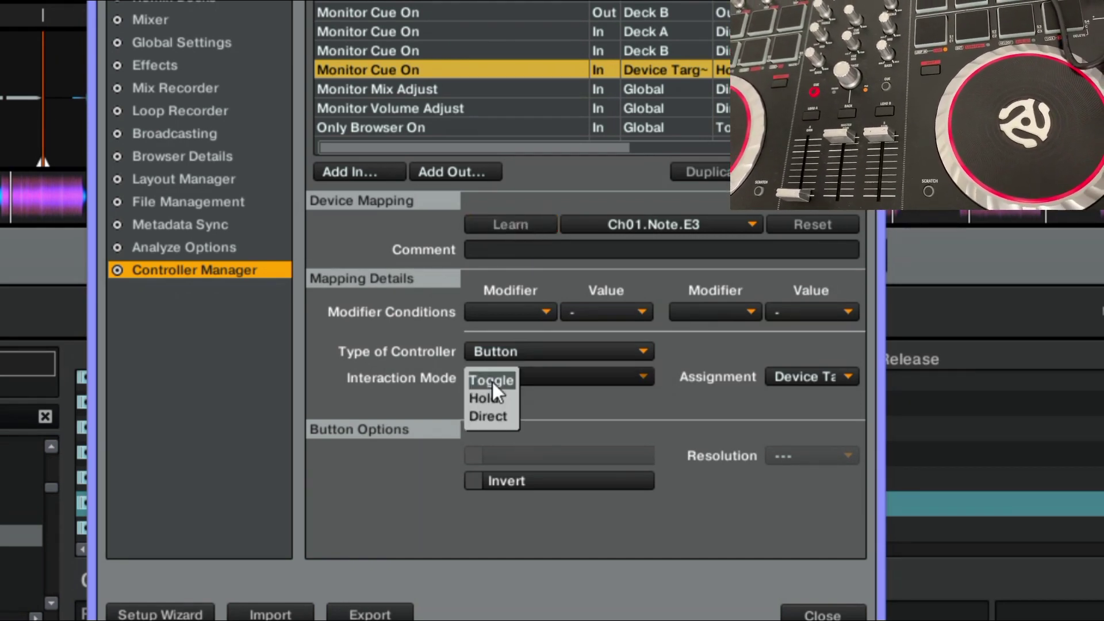
{"action": "left_click", "coordinate": [491, 413]}
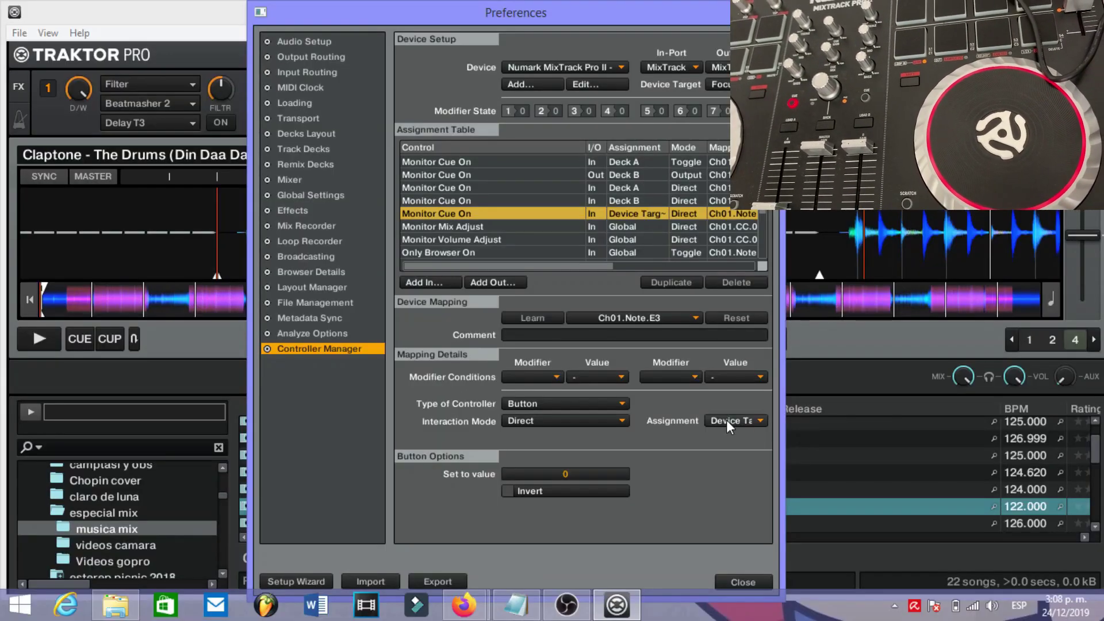
{"action": "left_click", "coordinate": [726, 424]}
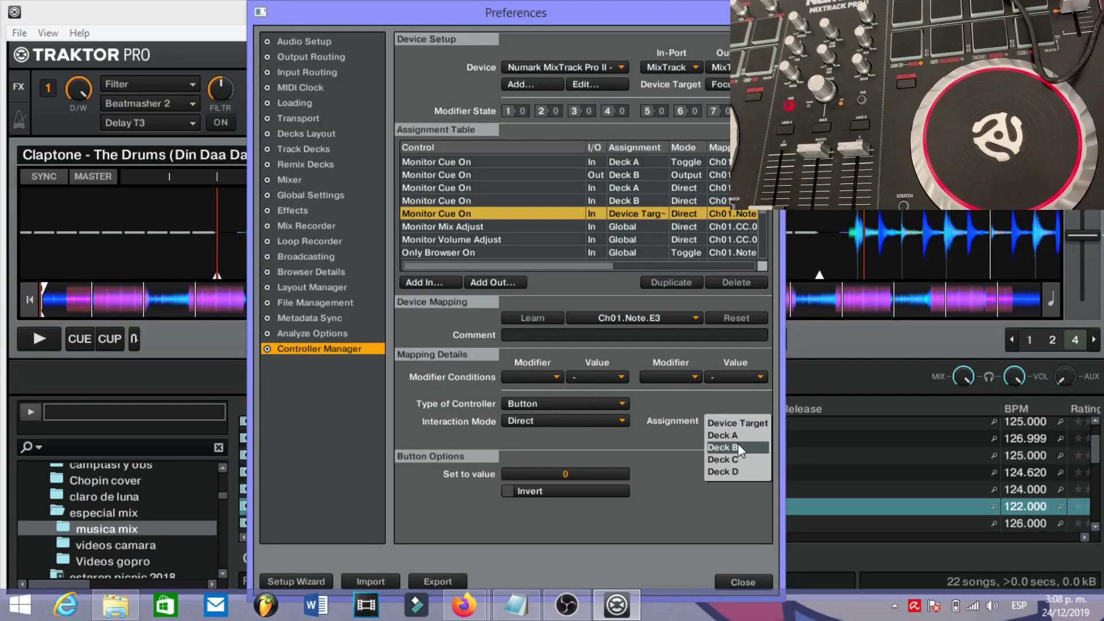
{"action": "left_click", "coordinate": [735, 447]}
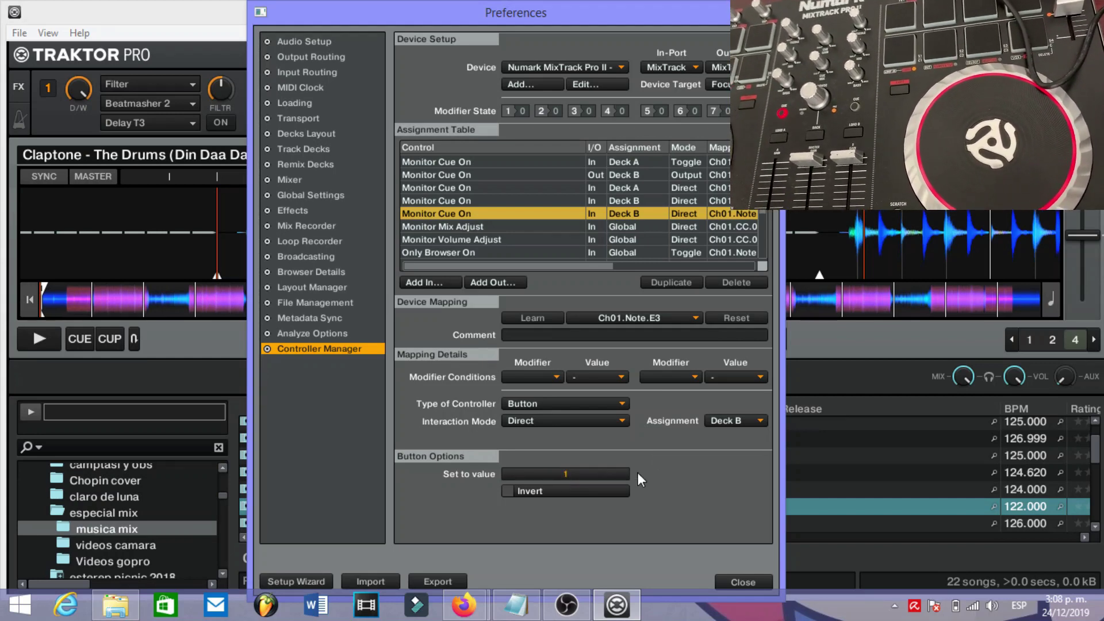
Add another mixer Monitor Cue On input and have it learn the same controller button, Ch01.Note.E3
{"action": "left_click", "coordinate": [432, 281]}
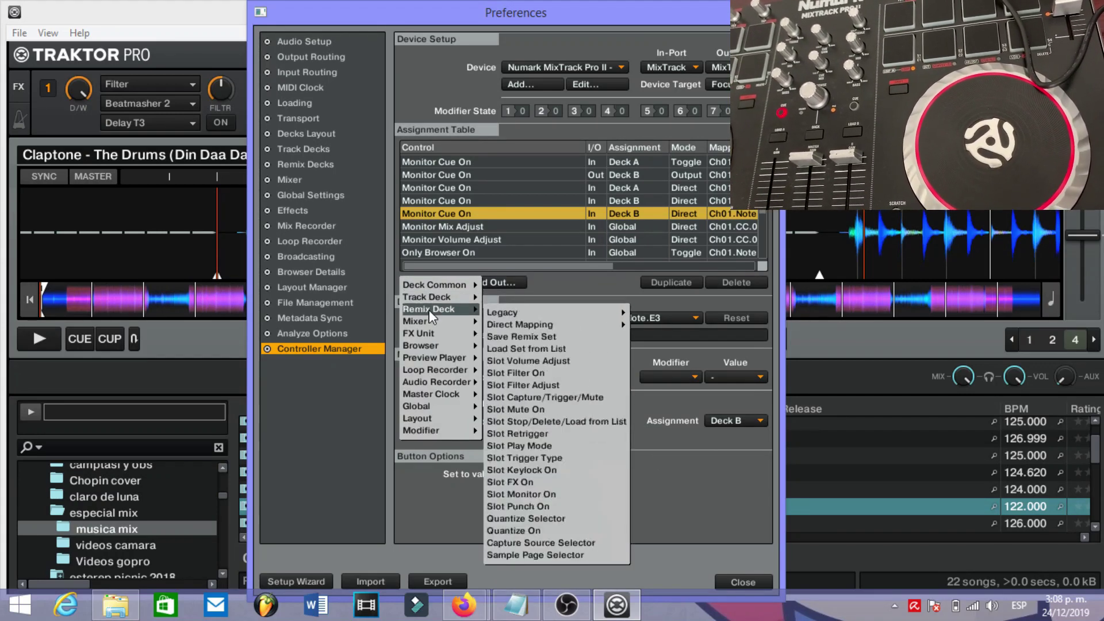
{"action": "mouse_move", "coordinate": [437, 321]}
{"action": "left_click", "coordinate": [539, 481]}
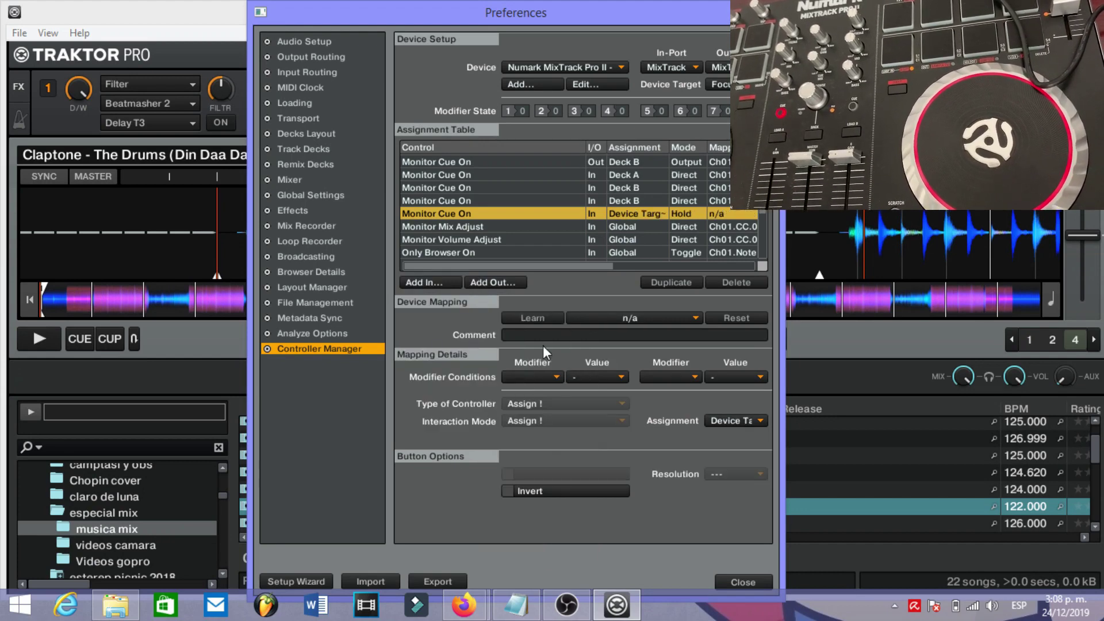
{"action": "left_click", "coordinate": [546, 321]}
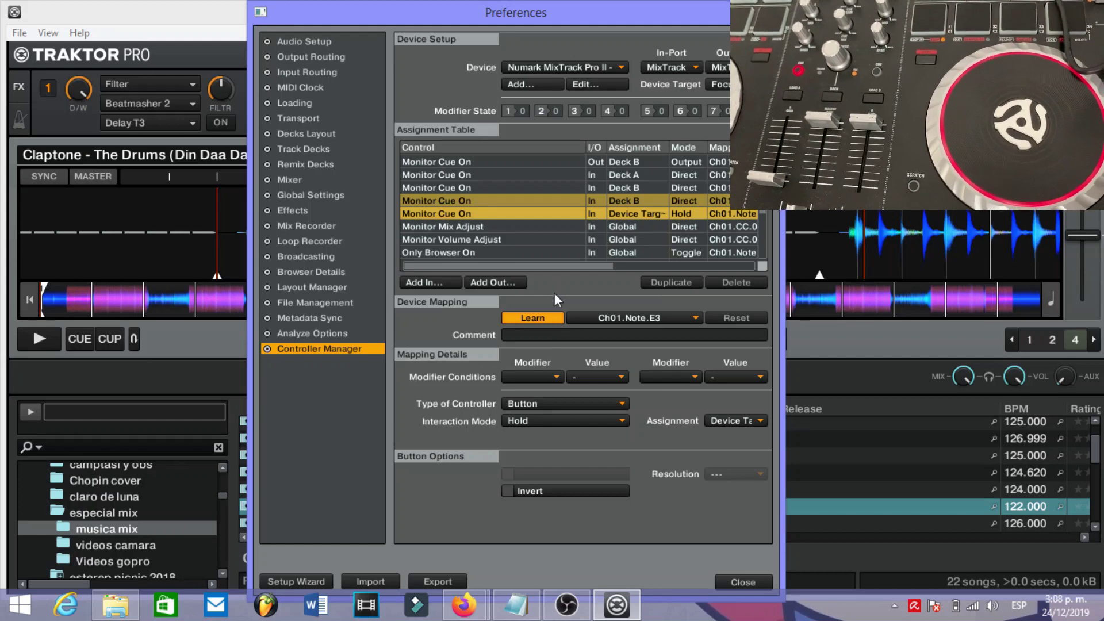
Set this second Ch01.Note.E3 input to Direct interaction, Deck A assignment and value 0, and close the preferences
{"action": "left_click", "coordinate": [546, 416]}
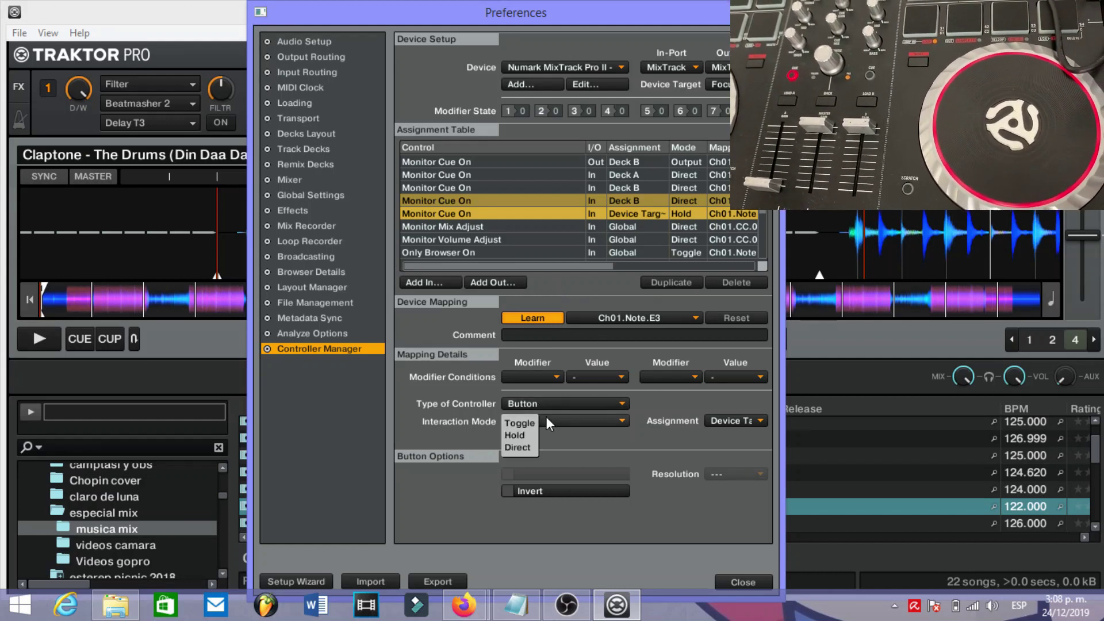
{"action": "left_click", "coordinate": [521, 446]}
{"action": "left_click", "coordinate": [727, 419]}
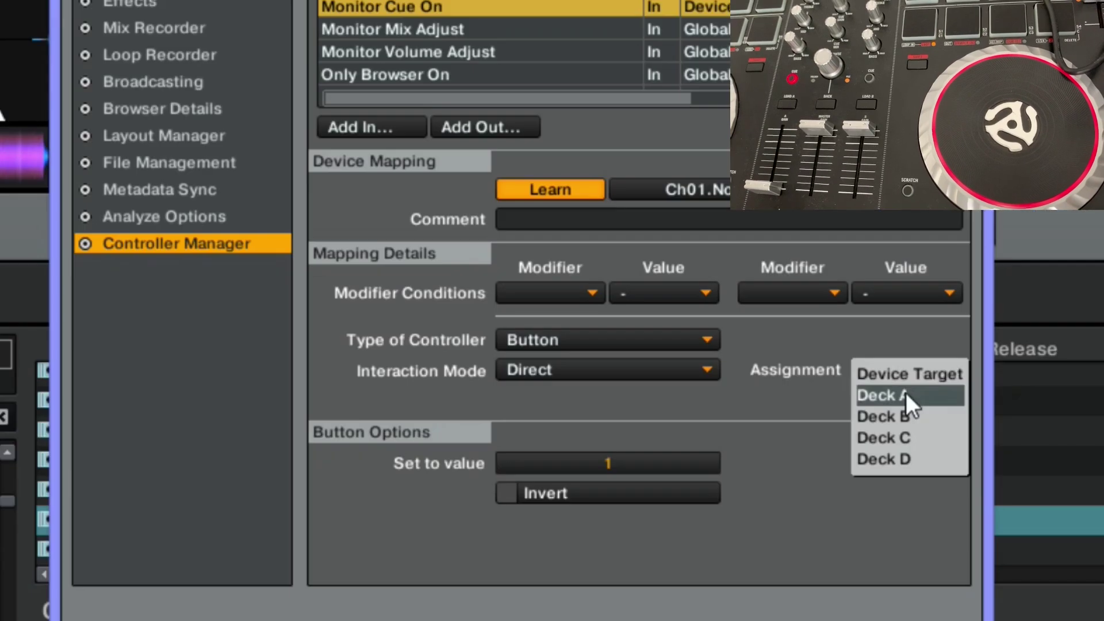
{"action": "left_click", "coordinate": [734, 435]}
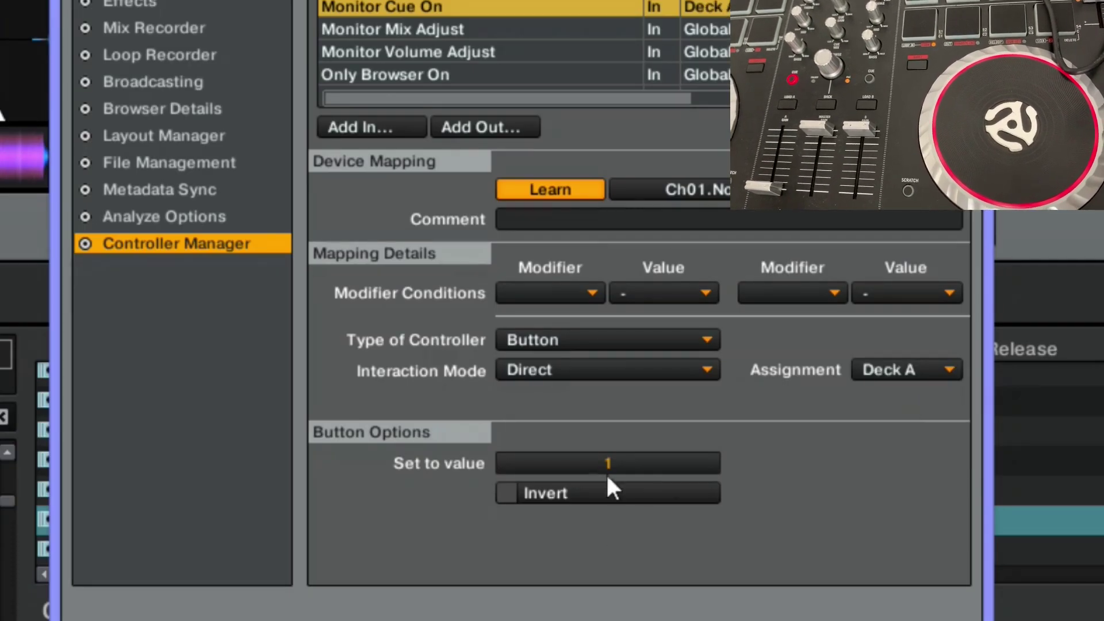
{"action": "type", "text": "0"}
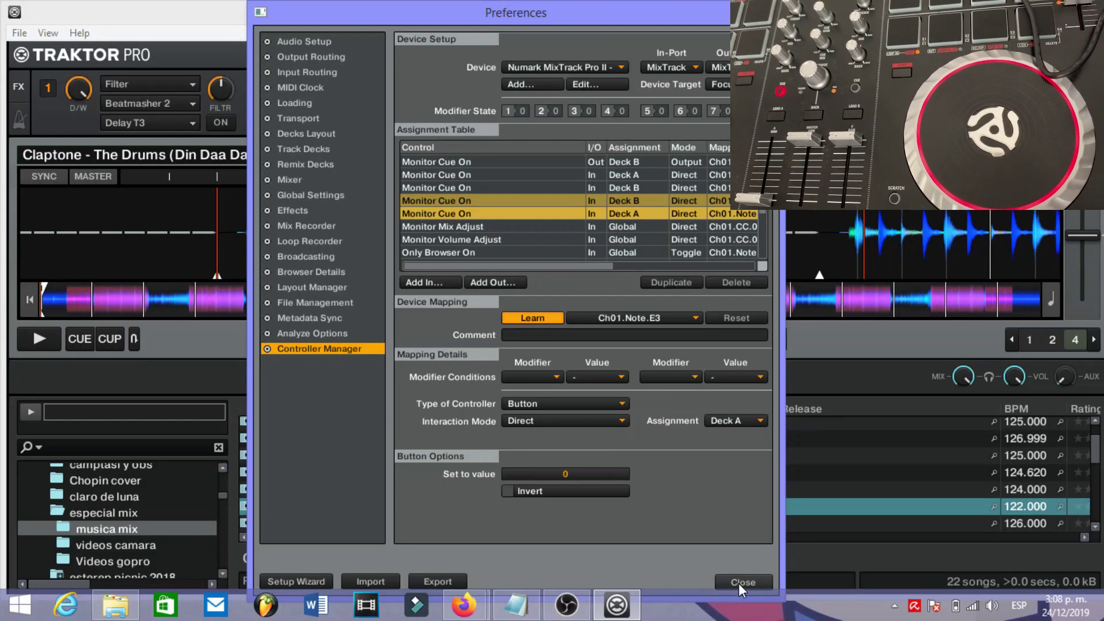
{"action": "left_click", "coordinate": [737, 582]}
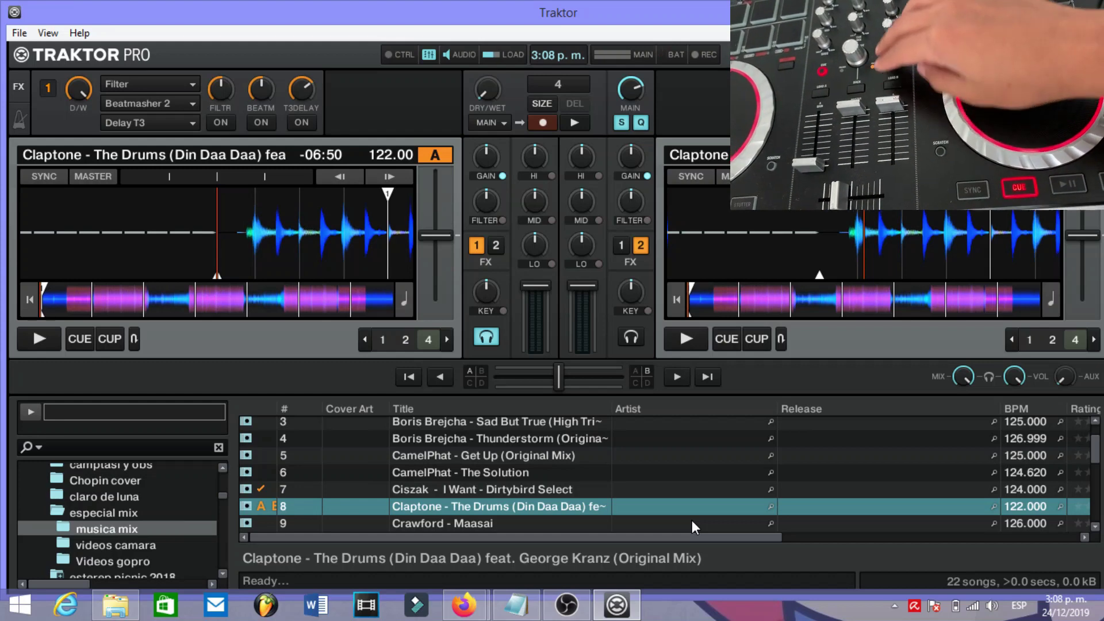
Test the cue switching by loading CamelPhat - The Solution into deck B and Boris Brejcha - Thunderstorm into deck A
{"action": "key", "text": "Up"}
{"action": "key", "text": "Up"}
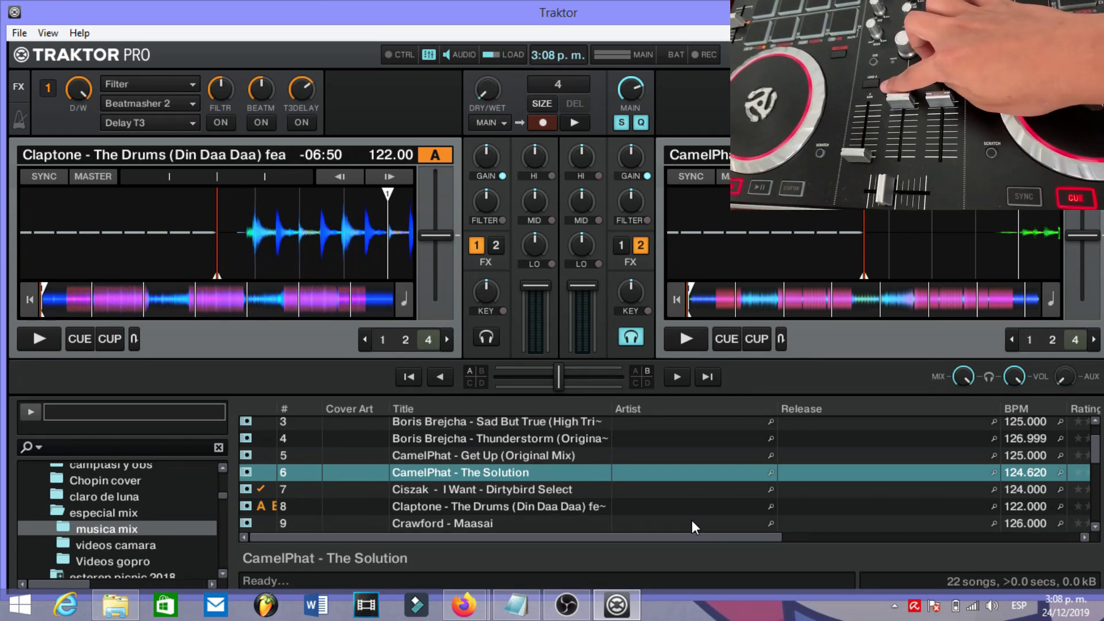
{"action": "key", "text": "Up"}
{"action": "key", "text": "Up"}
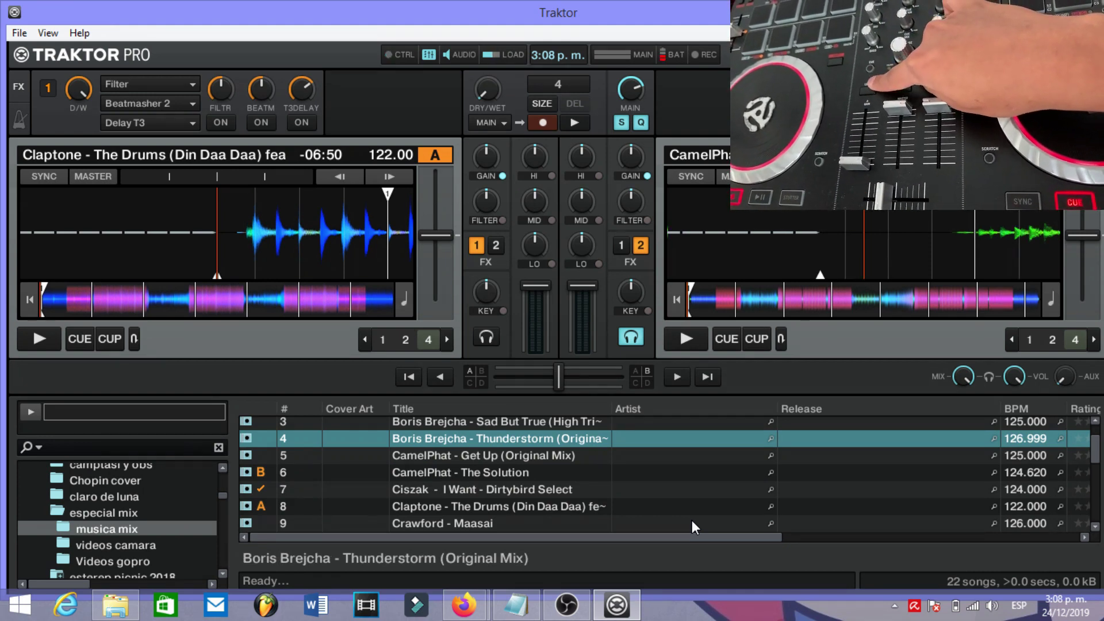
{"action": "key", "text": "ctrl+Left"}
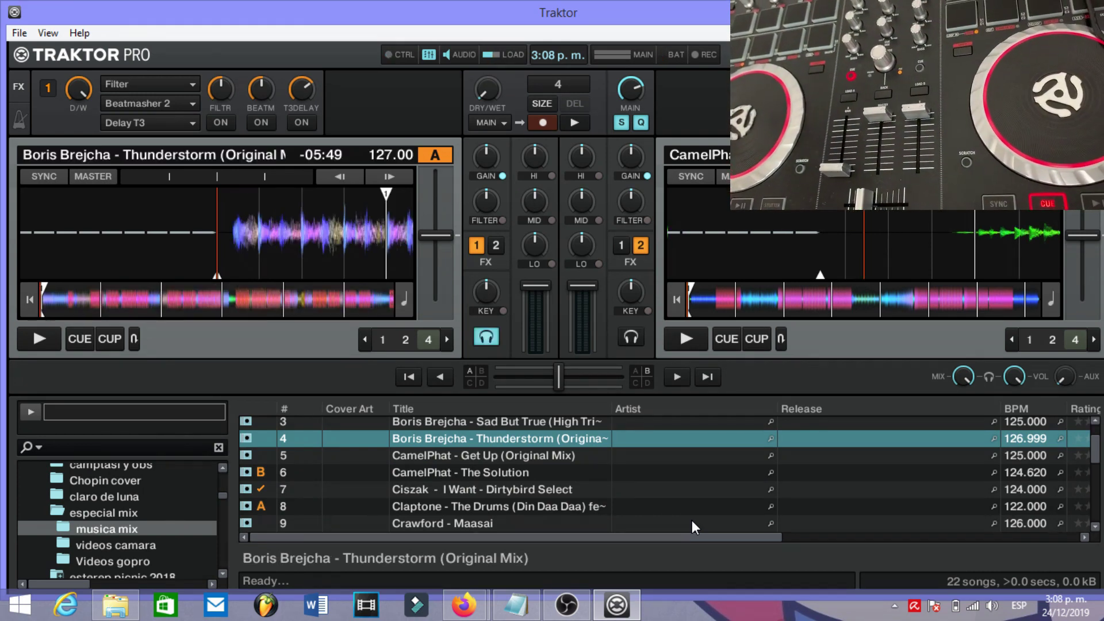